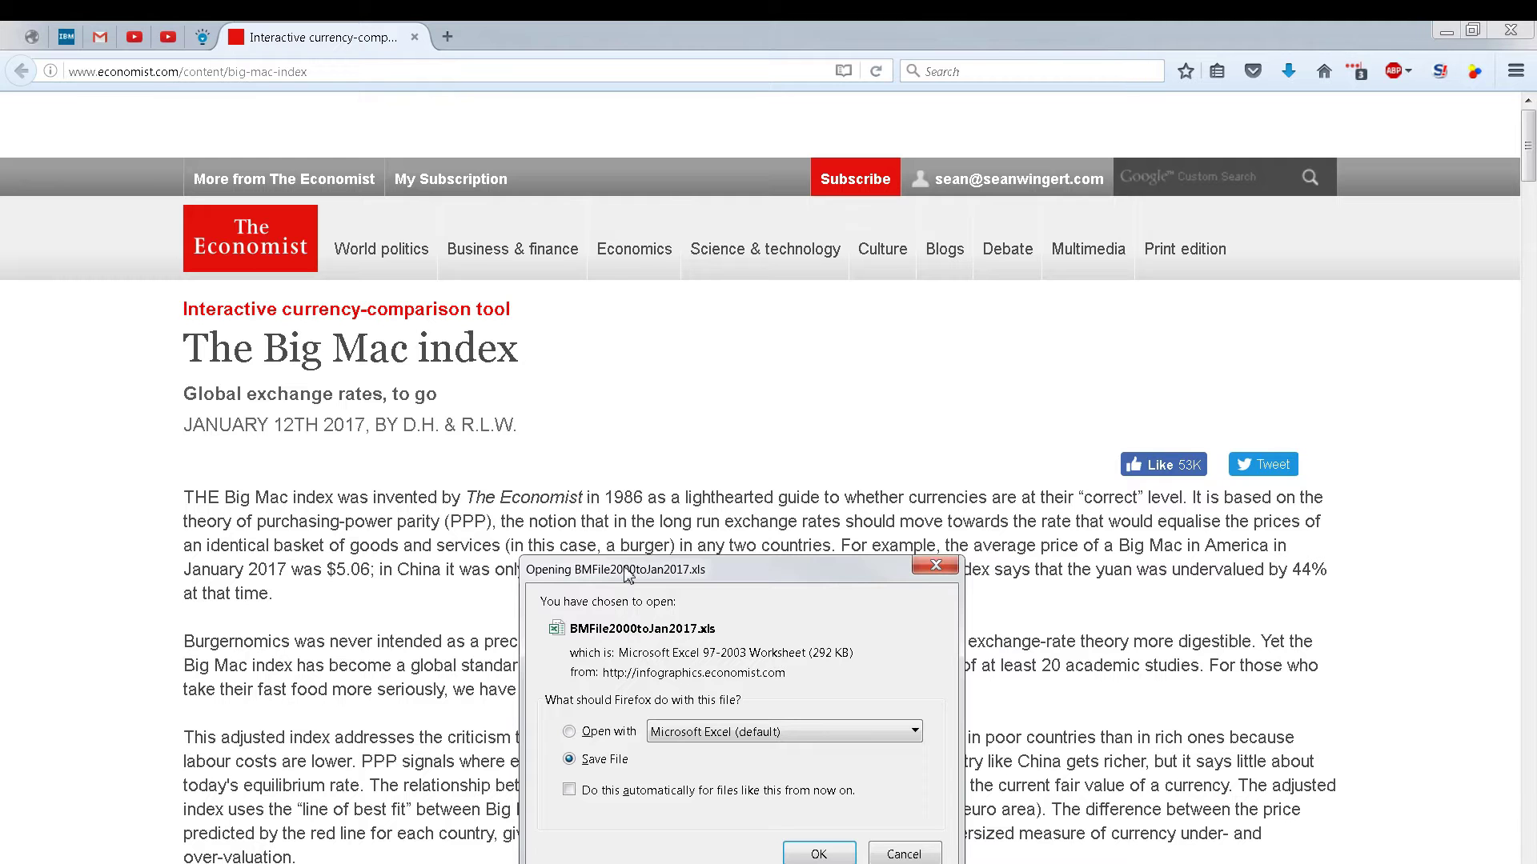
Step: Save the BMFile2000toJan2017.xls Big Mac file from the Firefox download prompt
{"action": "left_click_drag", "start_coordinate": [629, 574], "coordinate": [690, 382]}
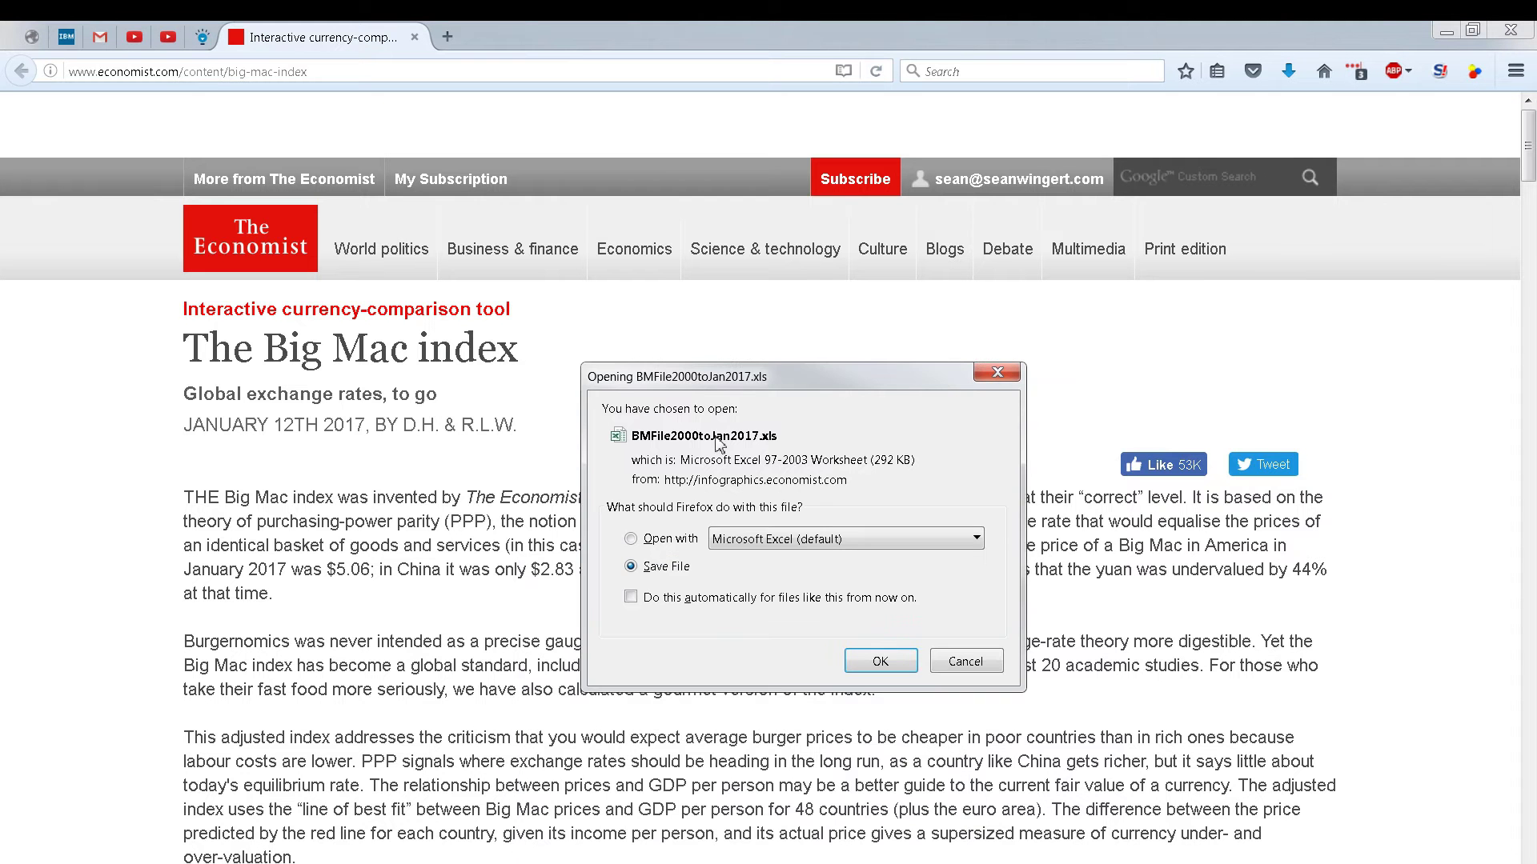
{"action": "left_click", "coordinate": [877, 661]}
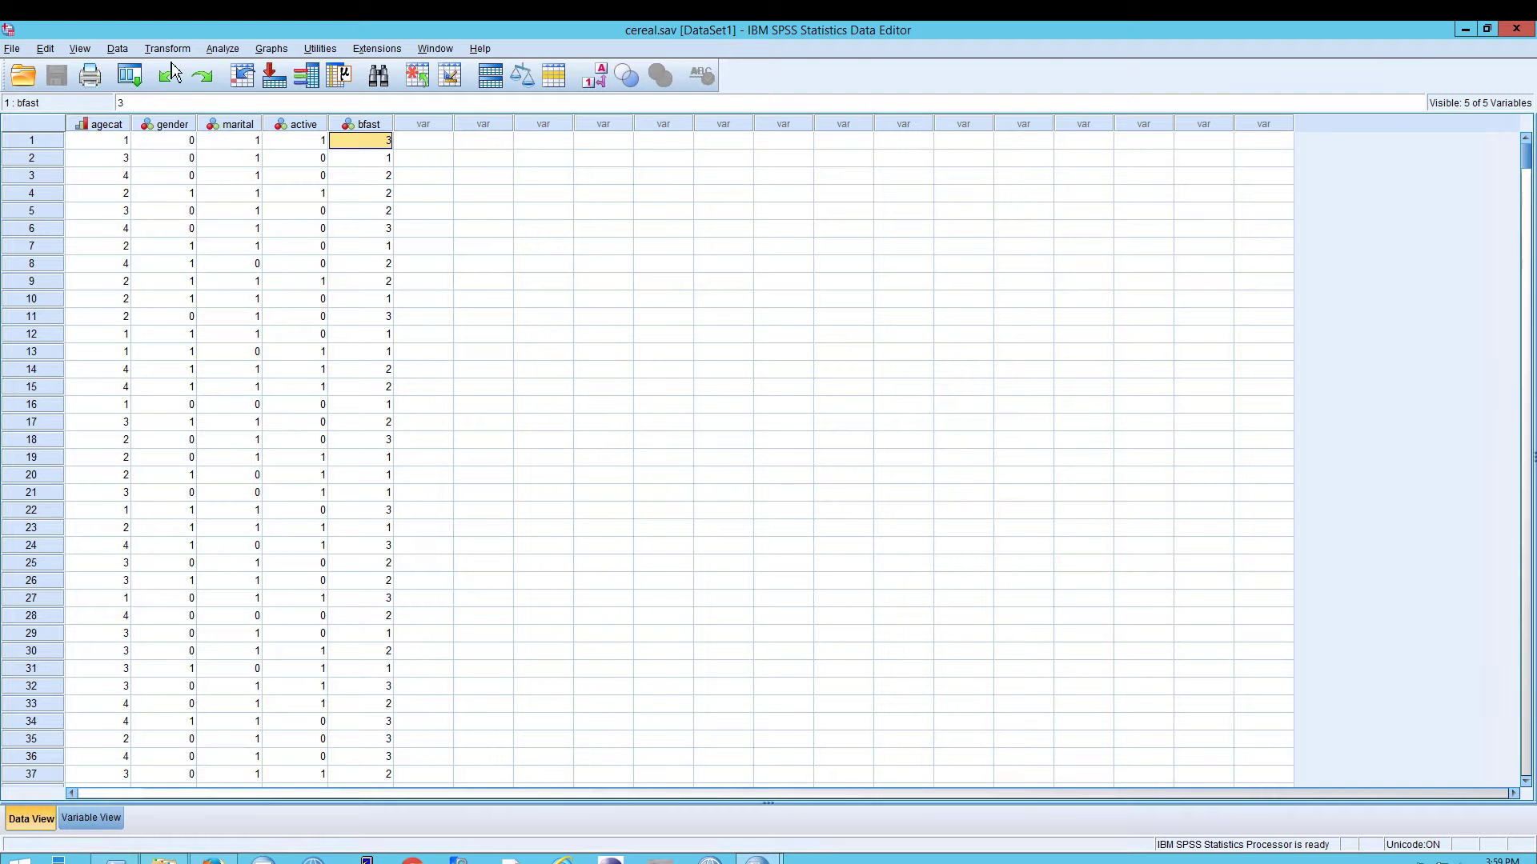
Step: Close the cereal data window and exit SPSS without saving the output viewer
{"action": "left_click", "coordinate": [20, 54]}
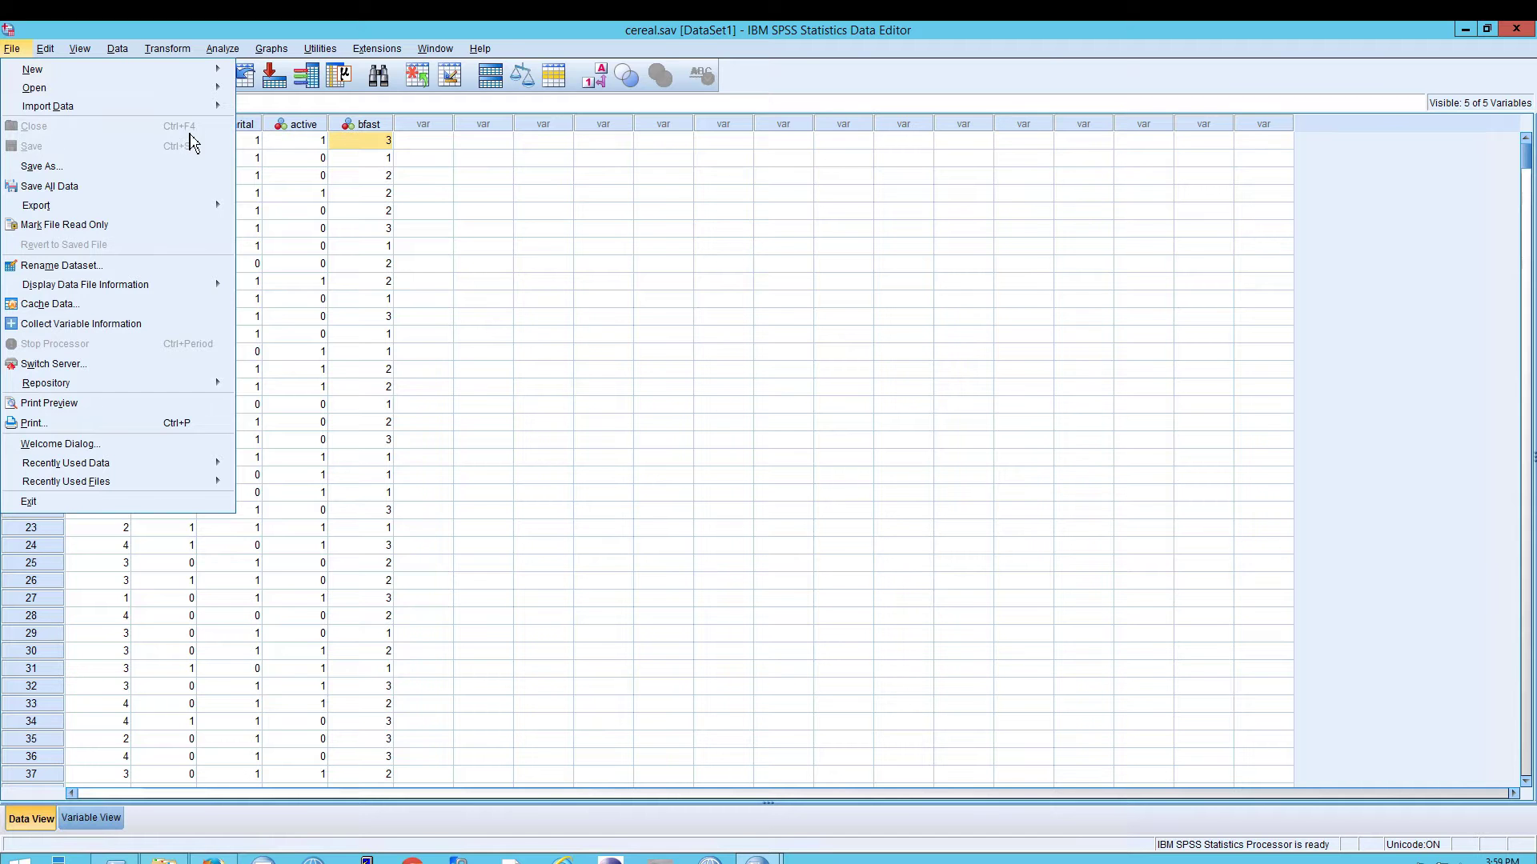
{"action": "left_click", "coordinate": [284, 160]}
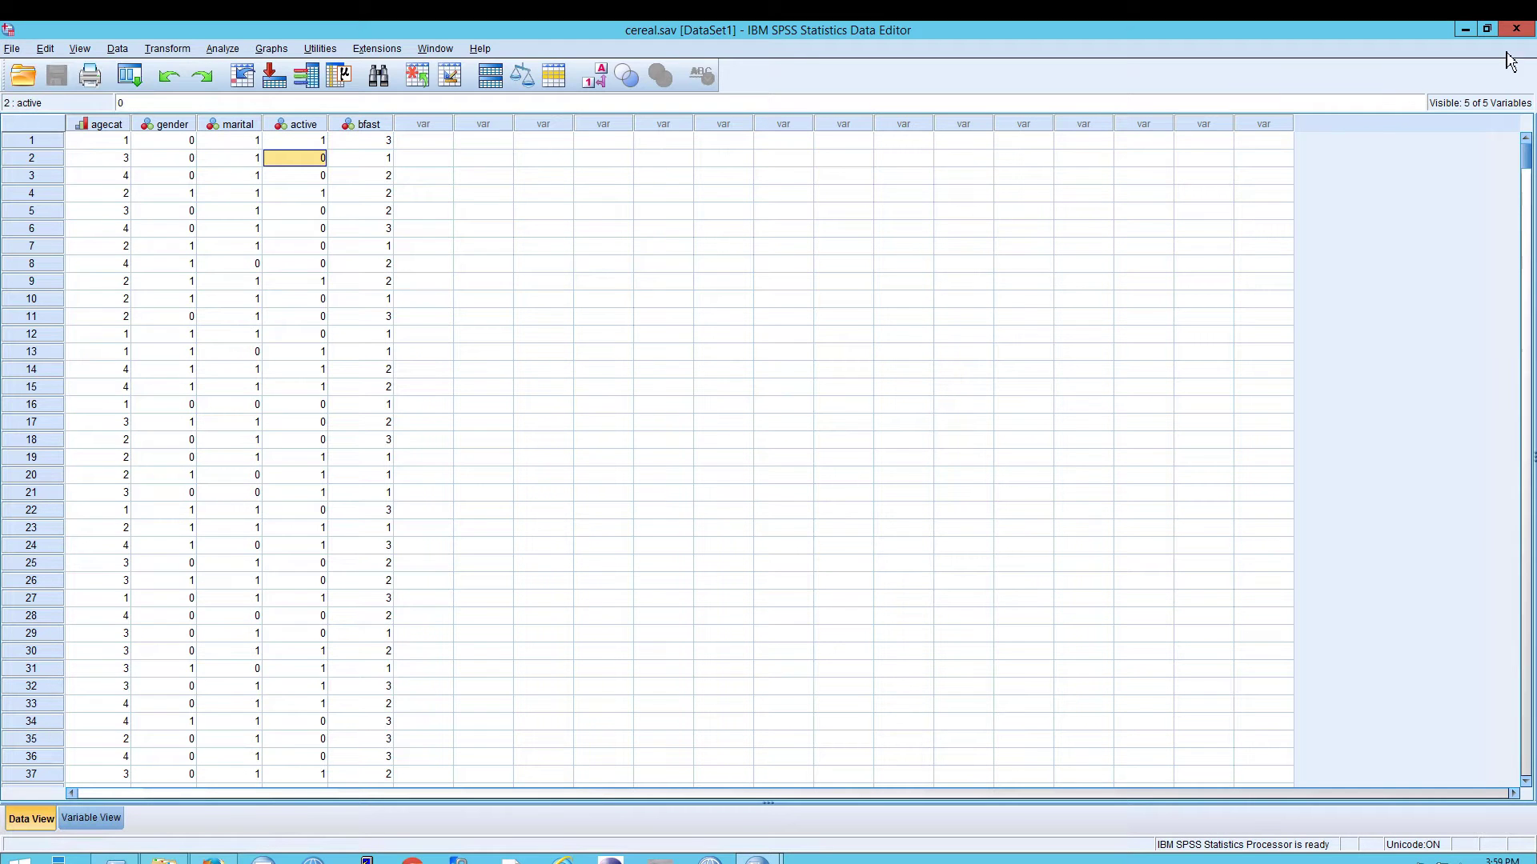
{"action": "left_click", "coordinate": [1527, 30]}
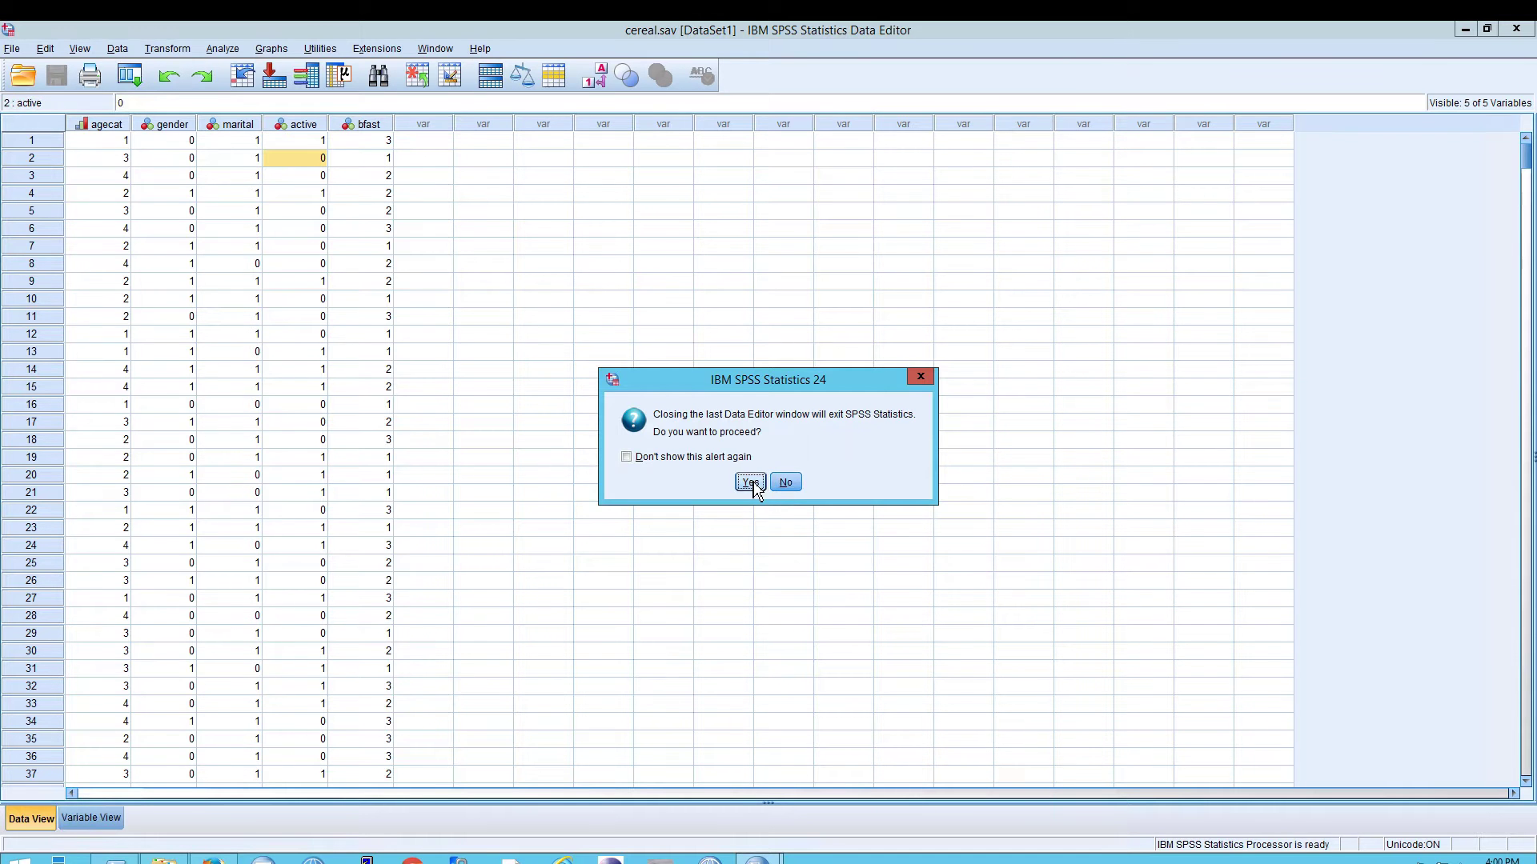
{"action": "left_click", "coordinate": [749, 482]}
{"action": "left_click", "coordinate": [766, 467]}
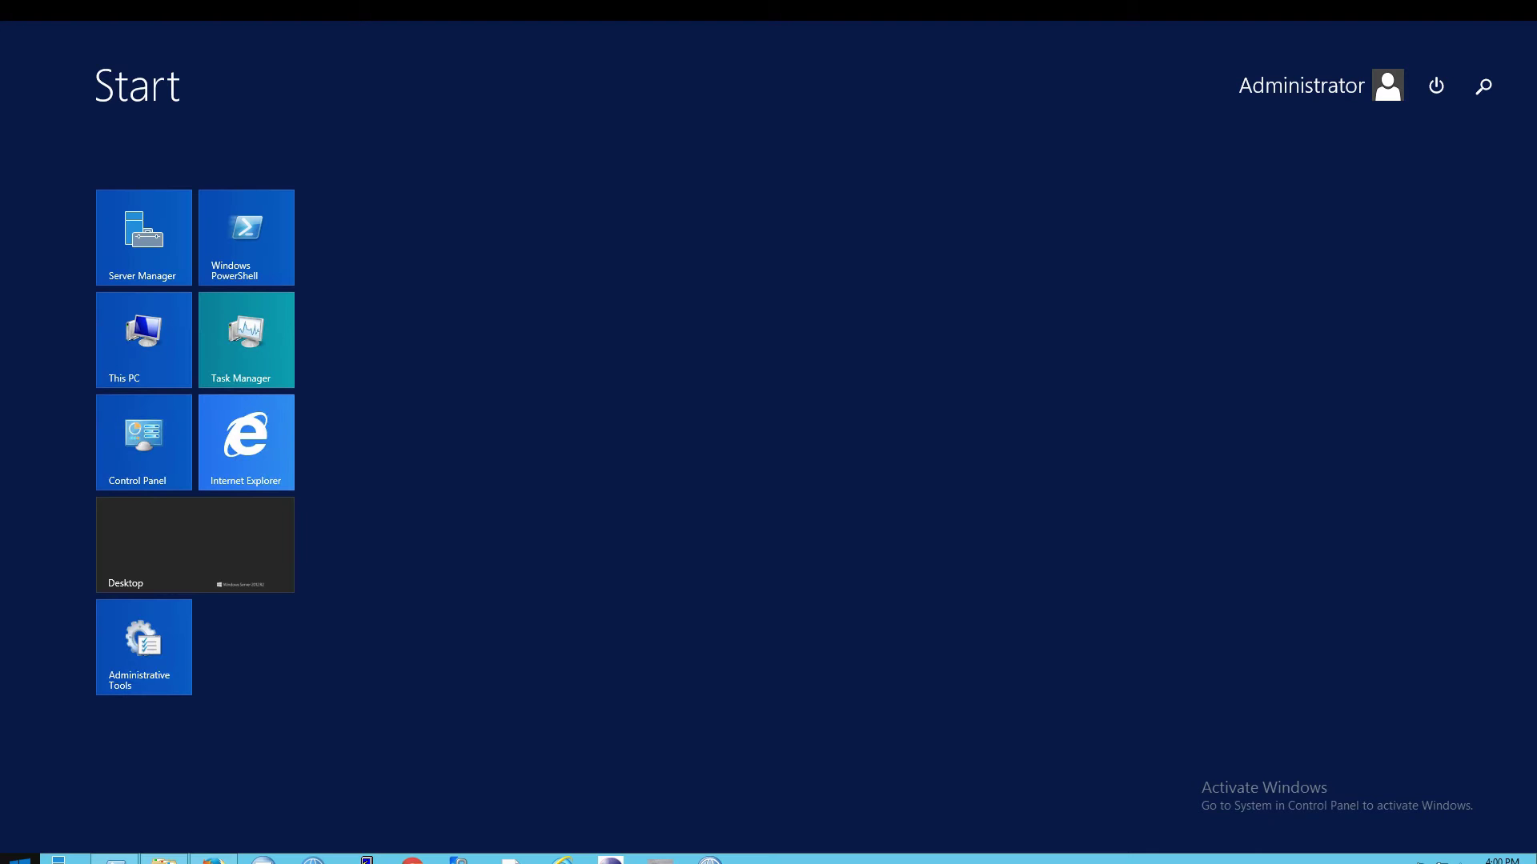
Step: Relaunch SPSS Statistics 24 from a 'spss' Start search and close the Welcome dialog
{"action": "type", "text": "spss"}
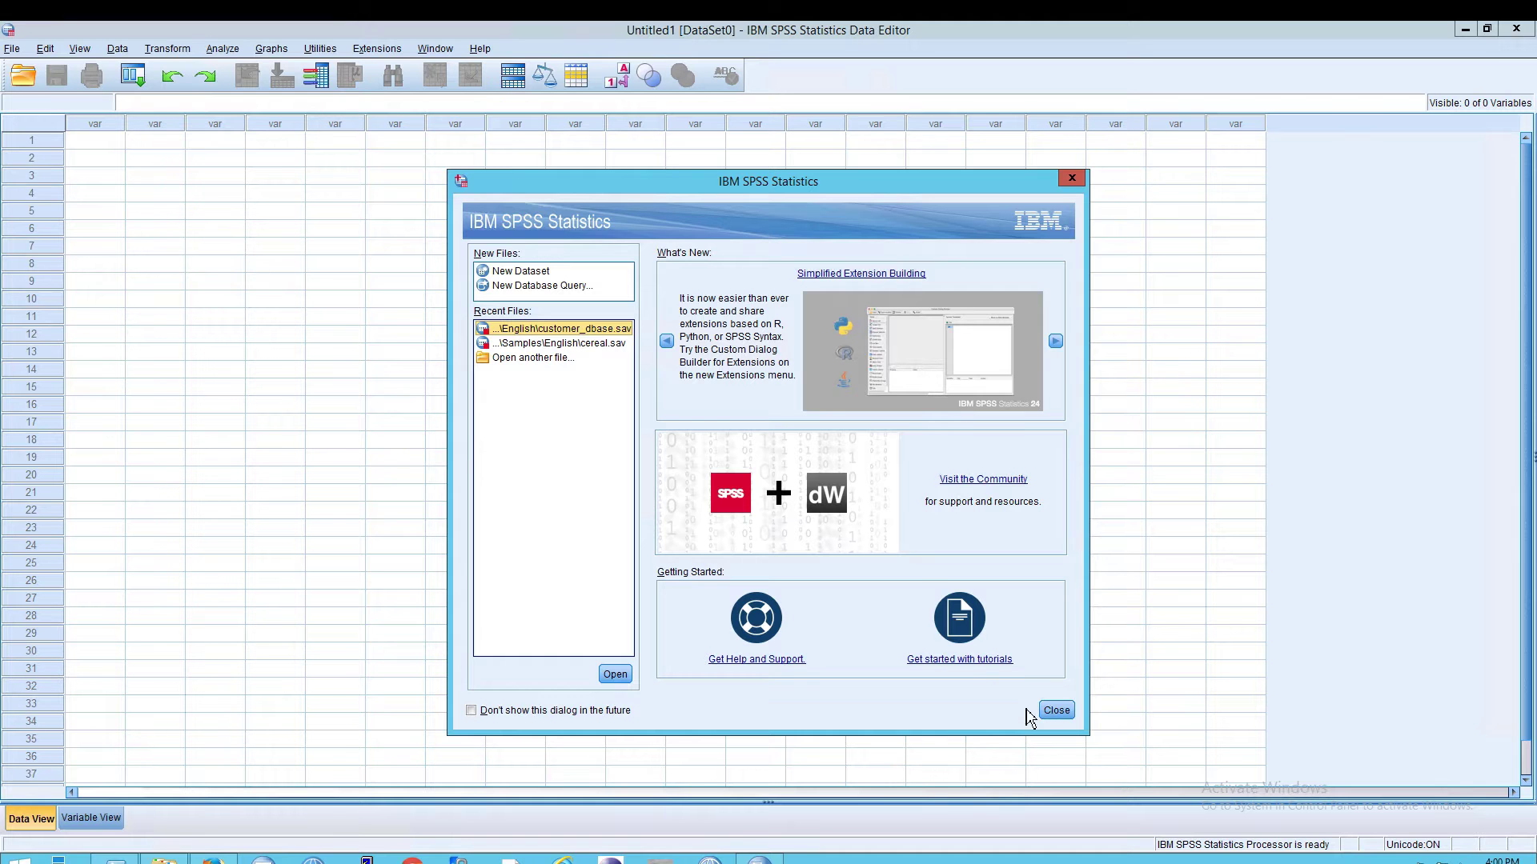
{"action": "left_click", "coordinate": [1055, 710]}
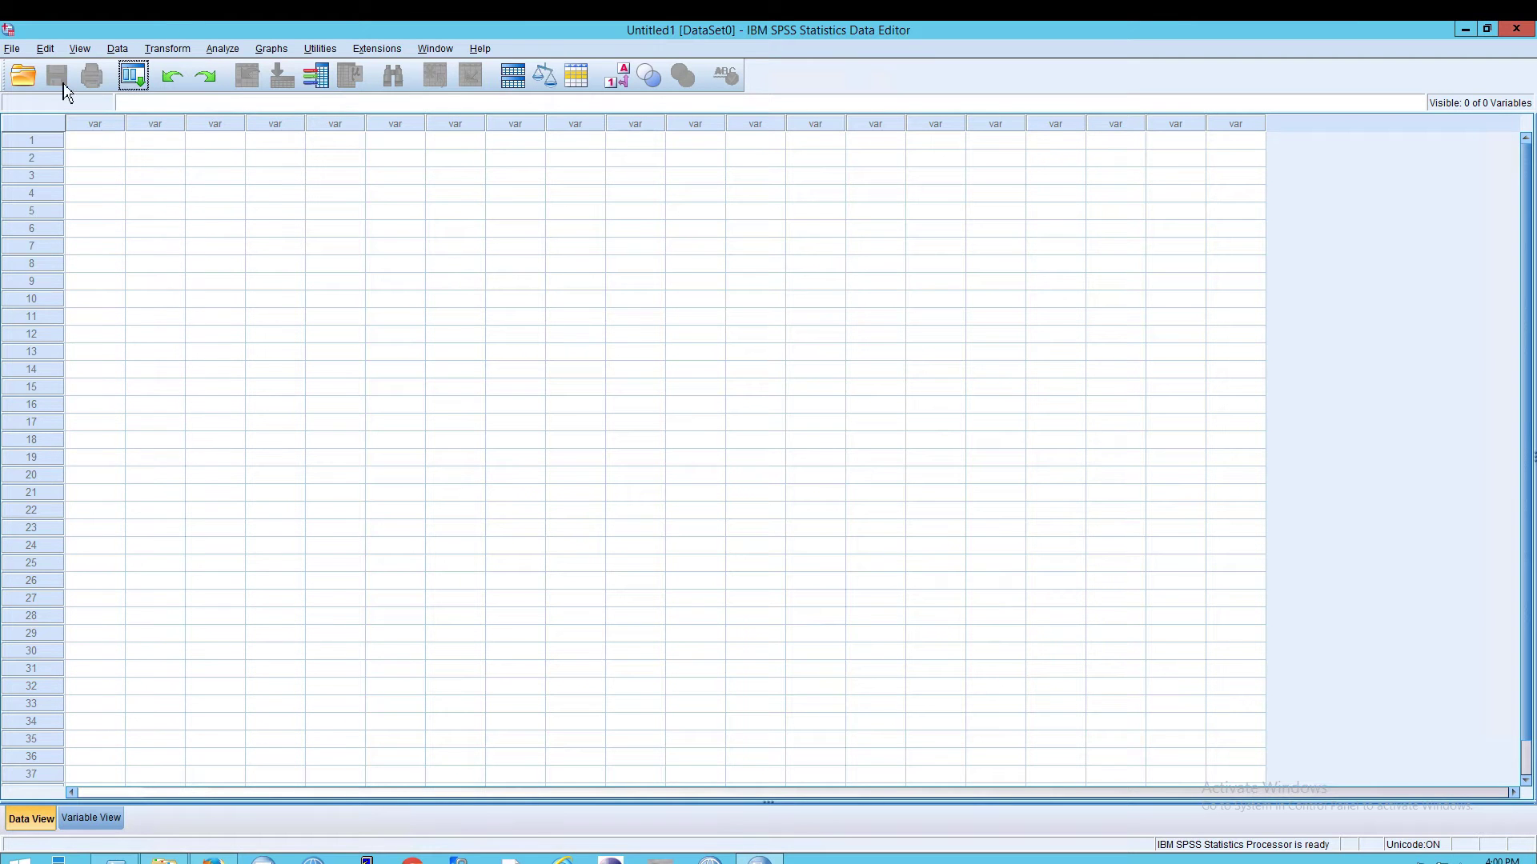
Step: Open BMFile2000toJan2017.xls as Excel data and accept the Read Excel File settings
{"action": "left_click", "coordinate": [15, 51]}
{"action": "mouse_move", "coordinate": [25, 95]}
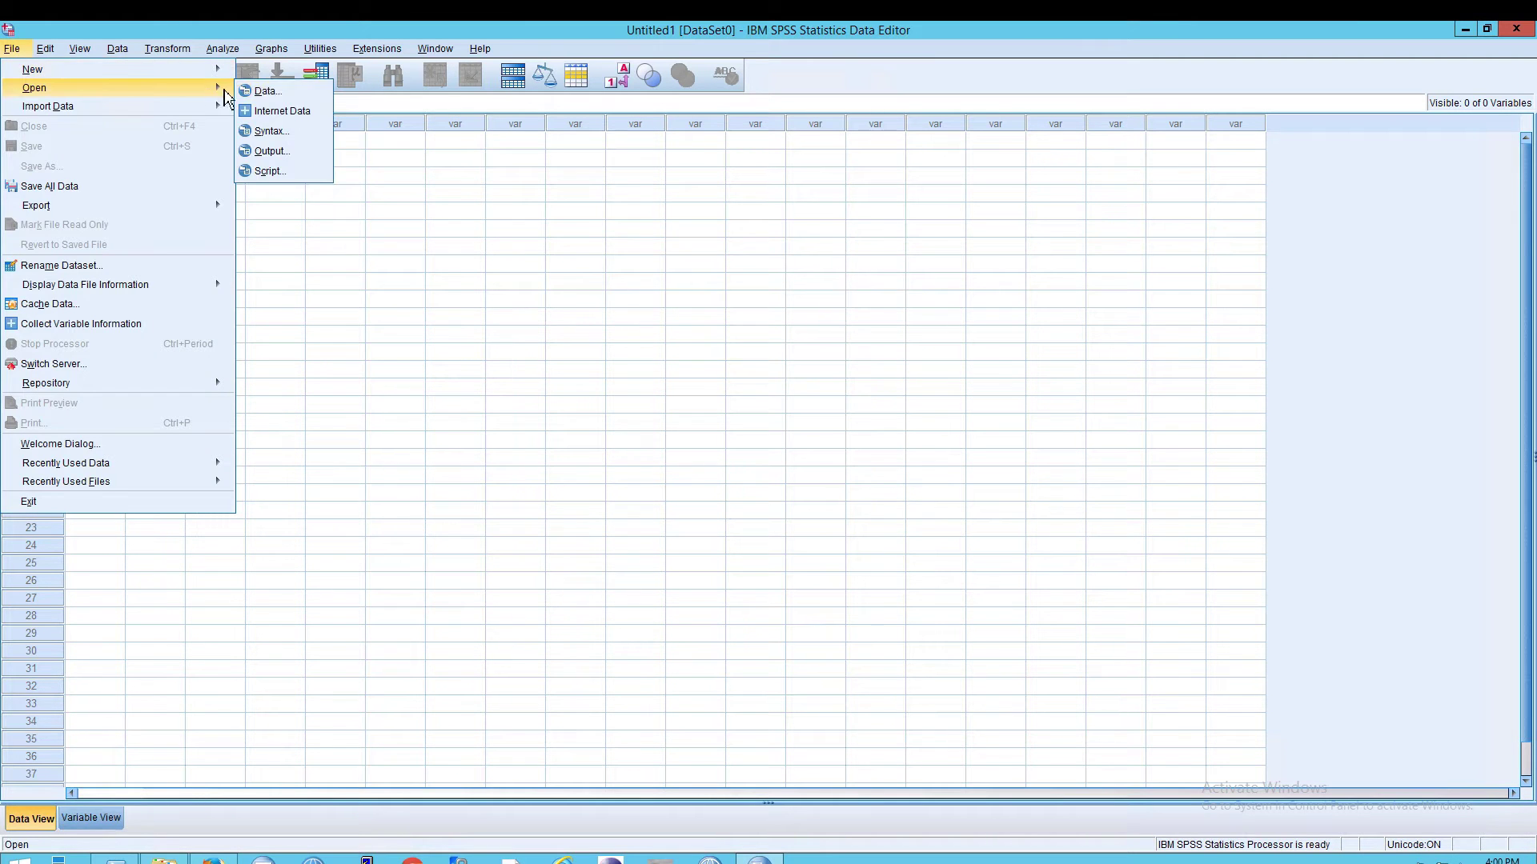
{"action": "left_click", "coordinate": [263, 94]}
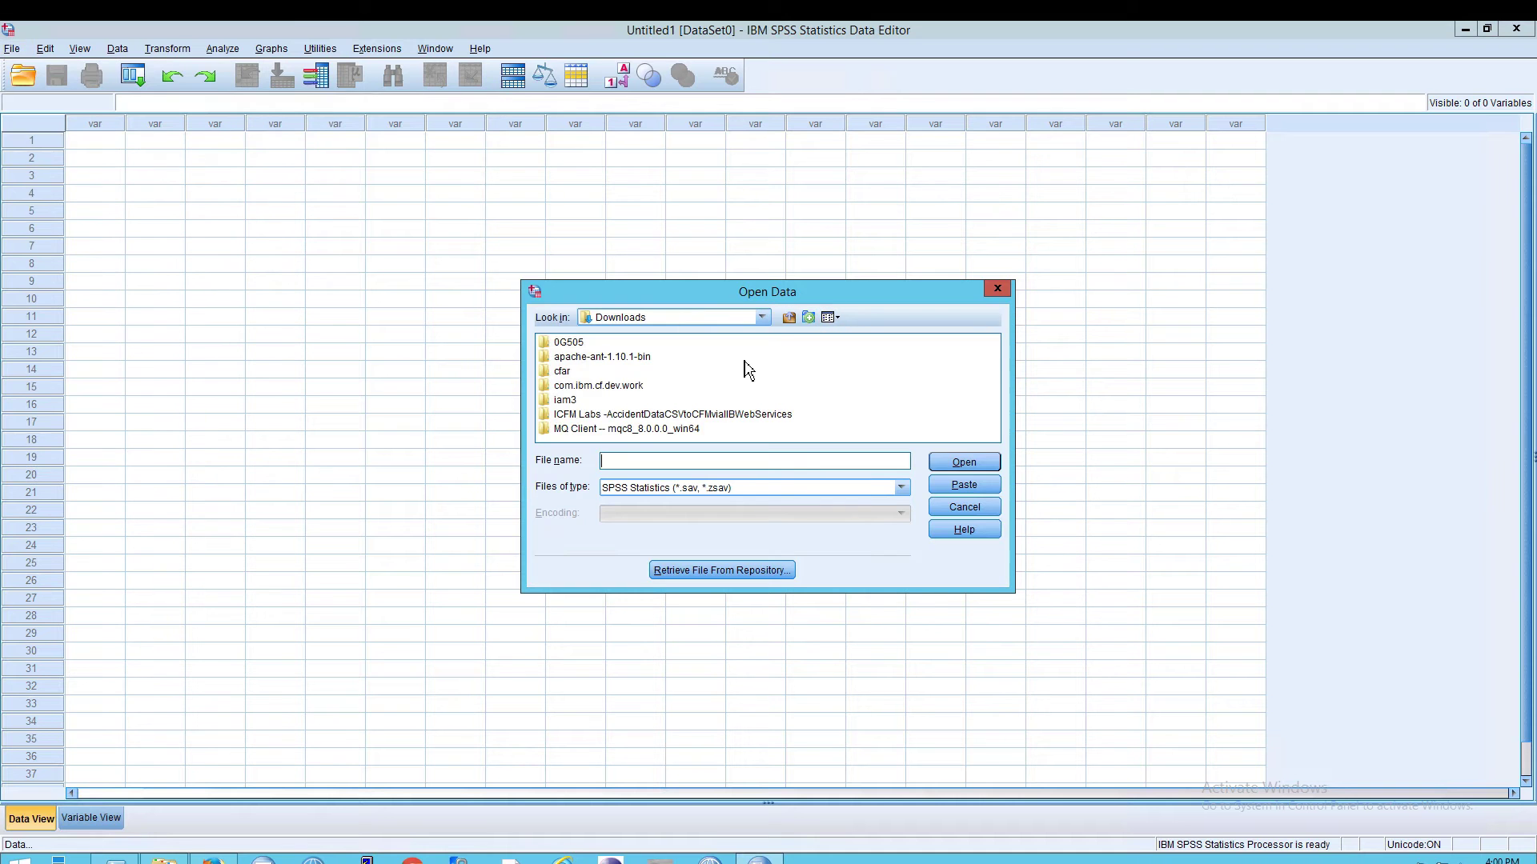
{"action": "left_click", "coordinate": [787, 463]}
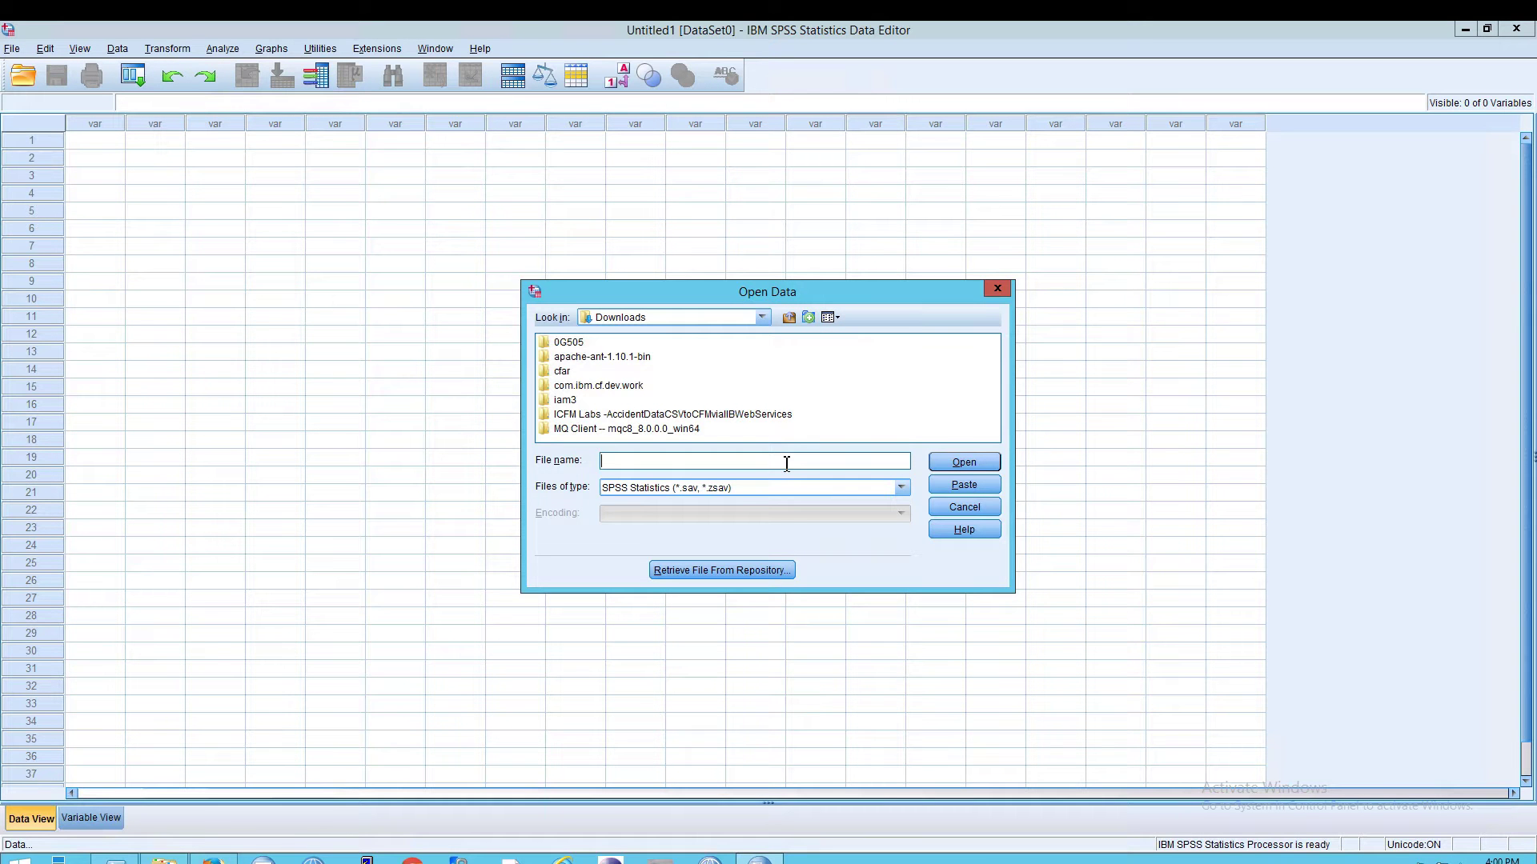
{"action": "left_click", "coordinate": [658, 490]}
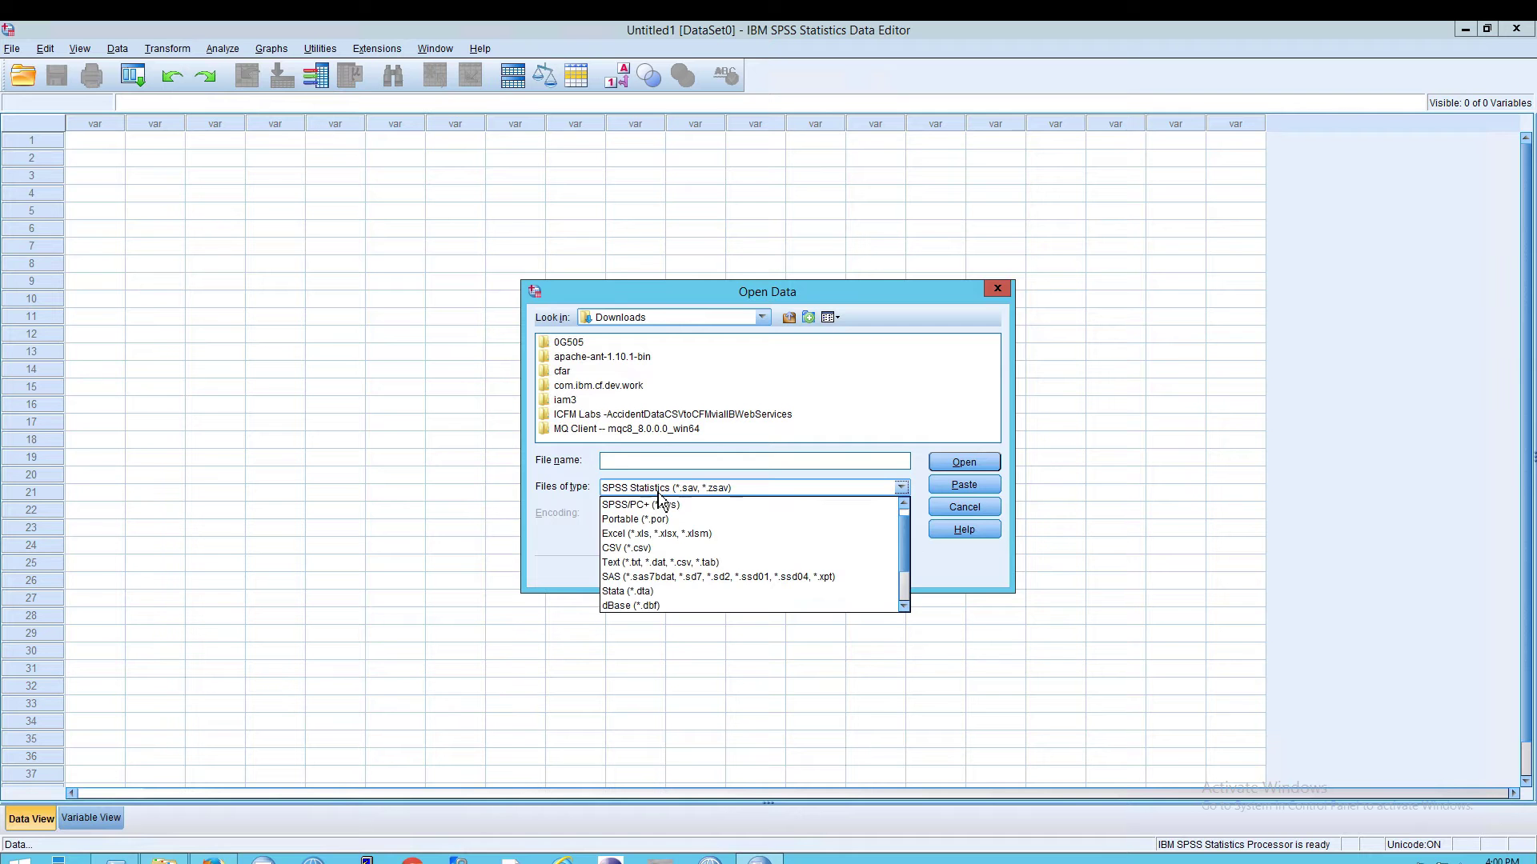
{"action": "left_click", "coordinate": [658, 536]}
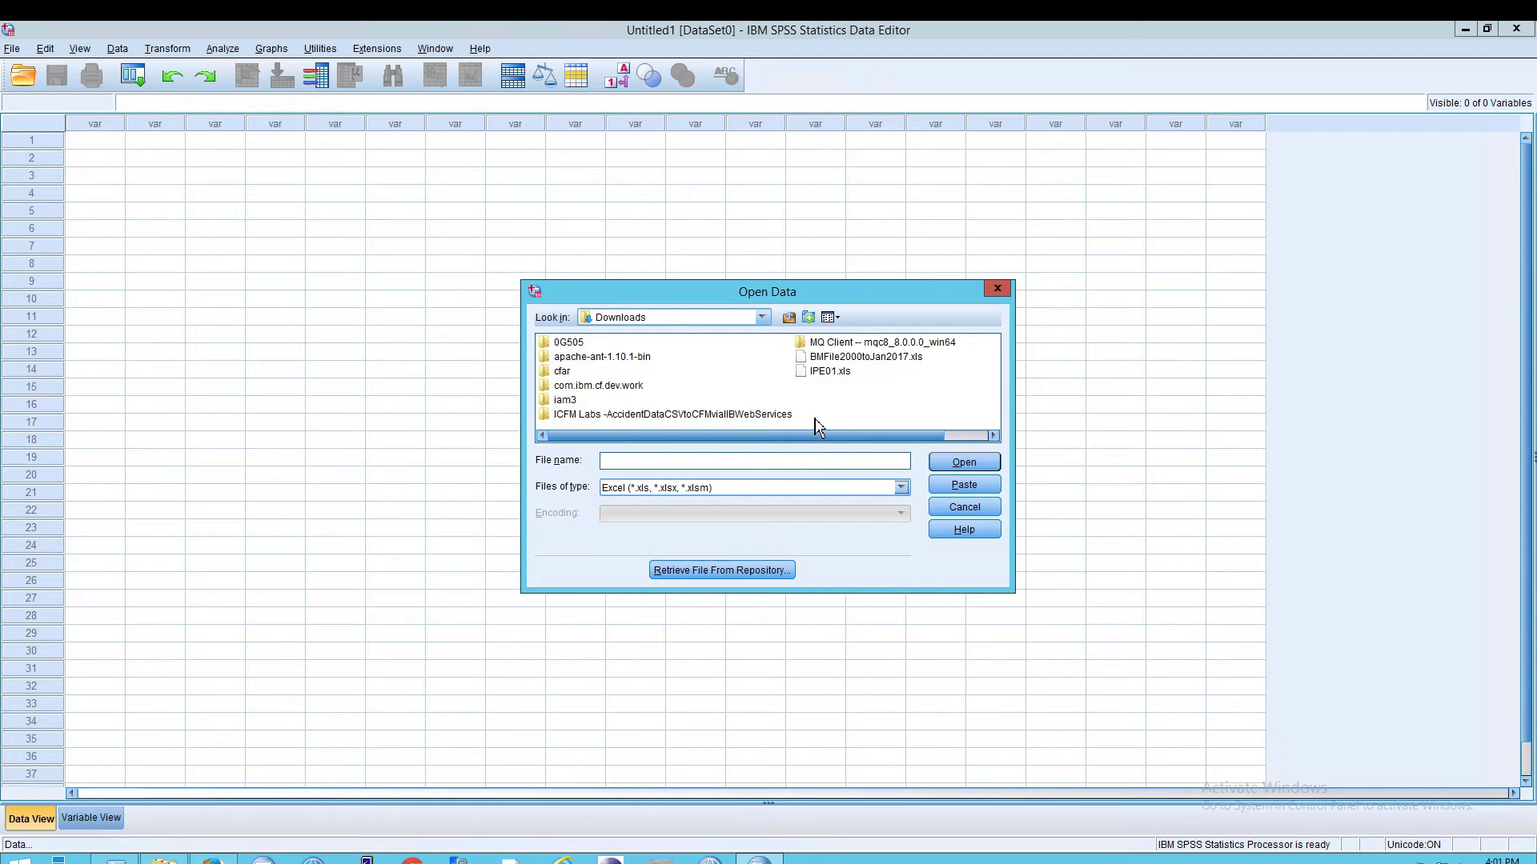
{"action": "double_click", "coordinate": [818, 370]}
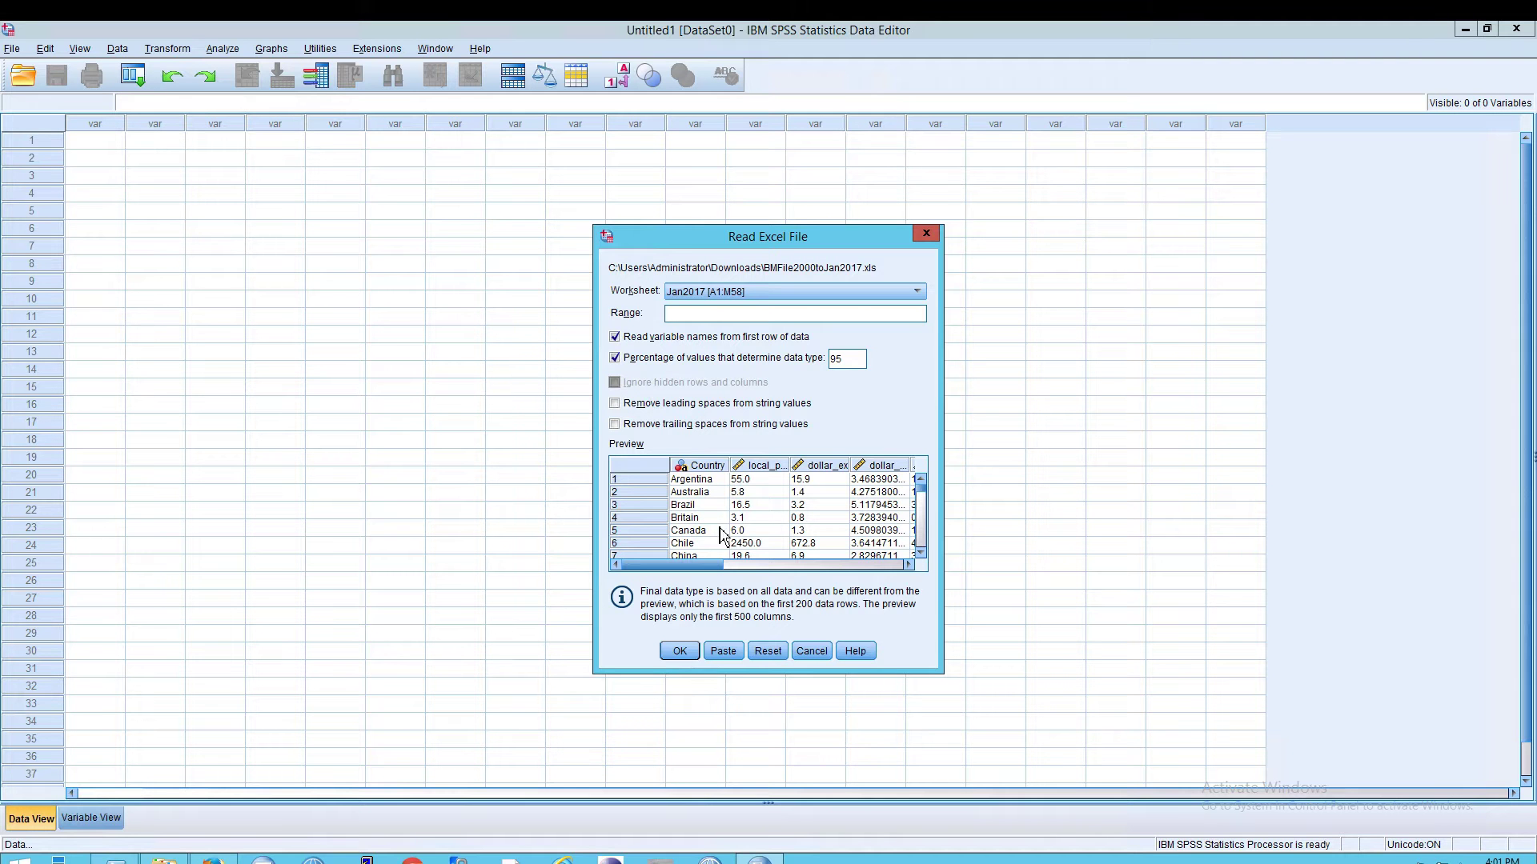
{"action": "left_click", "coordinate": [680, 652]}
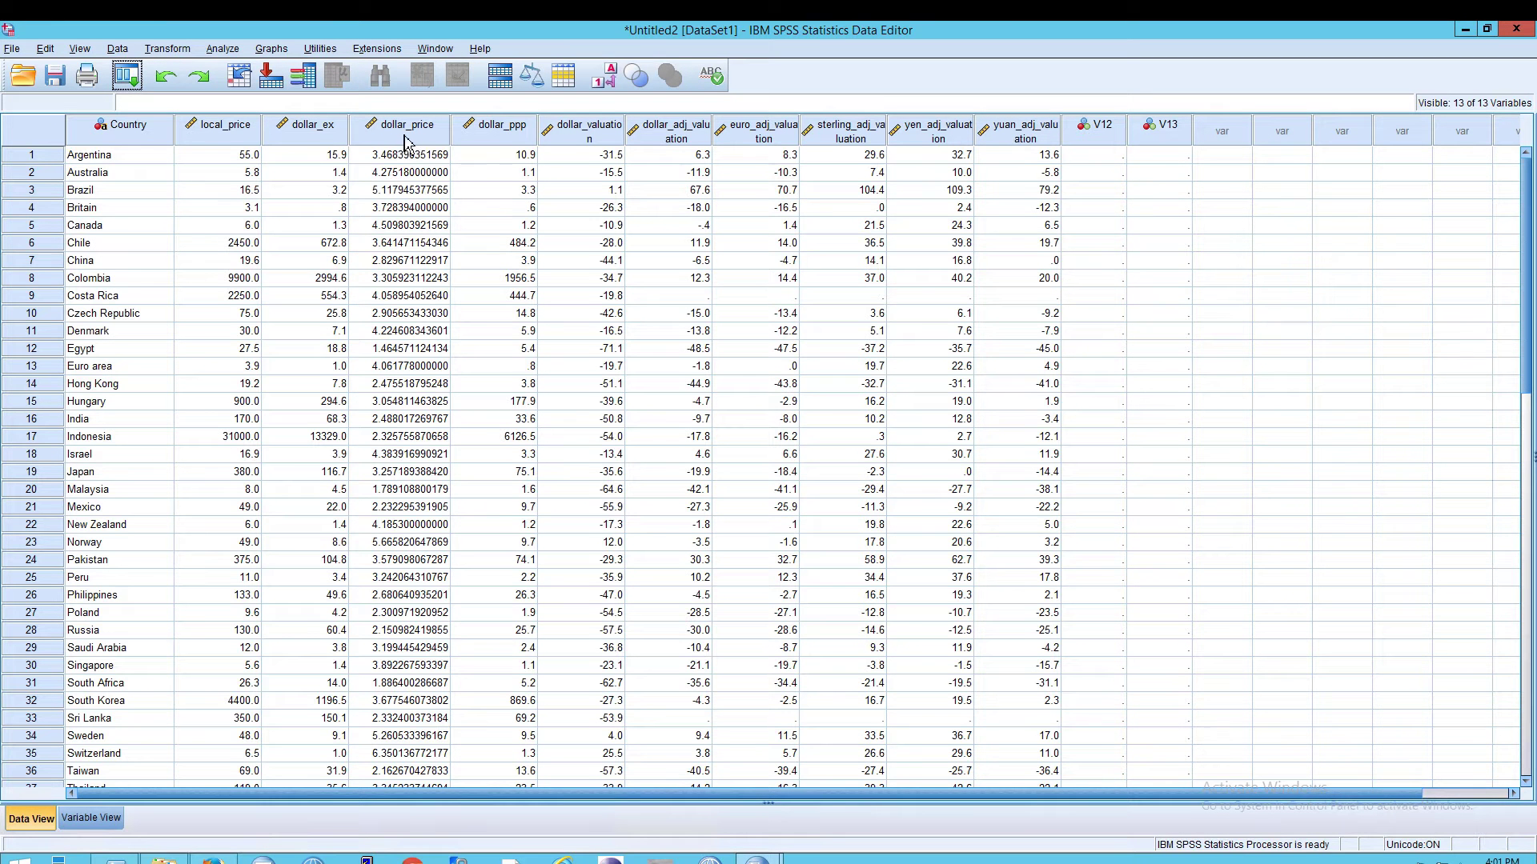
Step: Review the 13 imported Jan2017 Big Mac variables, Country through V13
{"action": "mouse_move", "coordinate": [413, 140]}
Step: Give the local_price variable the label 'Local Price' in Variable View
{"action": "left_click", "coordinate": [90, 818]}
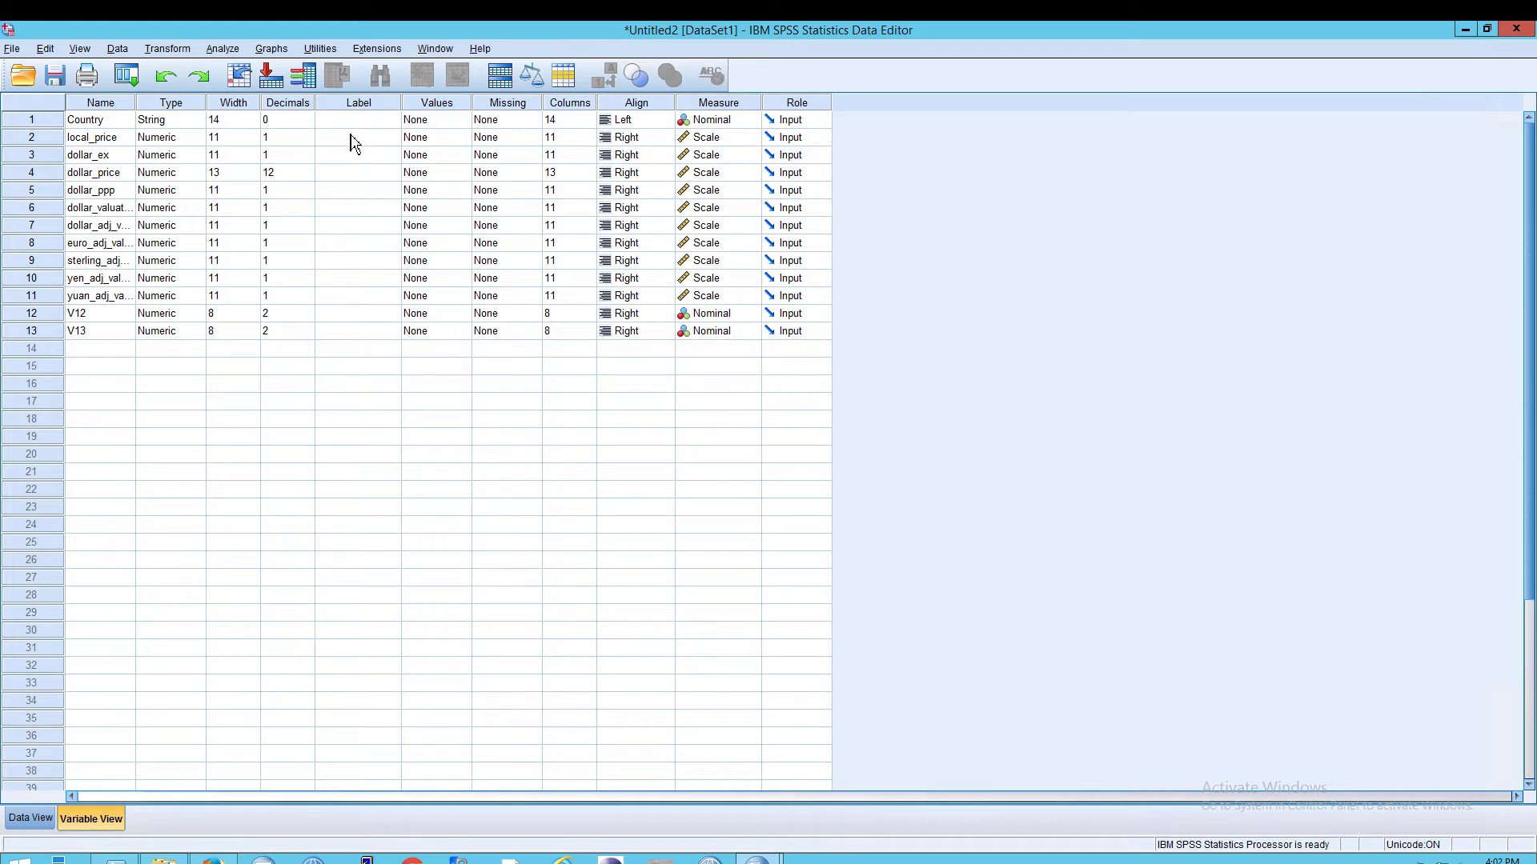
{"action": "left_click", "coordinate": [380, 133]}
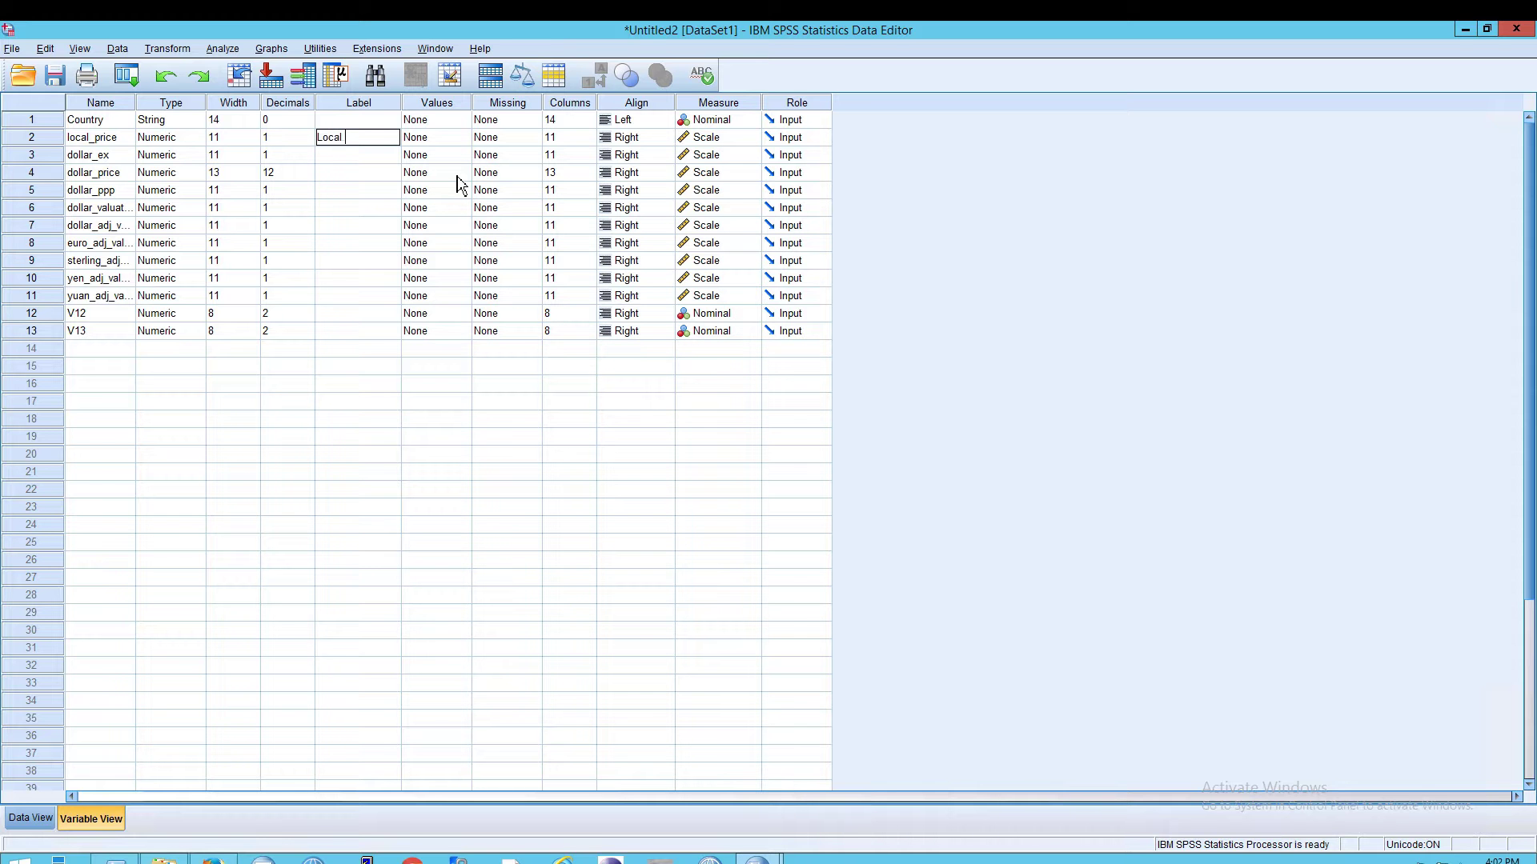
{"action": "type", "text": "Local Price"}
{"action": "key", "text": "Return"}
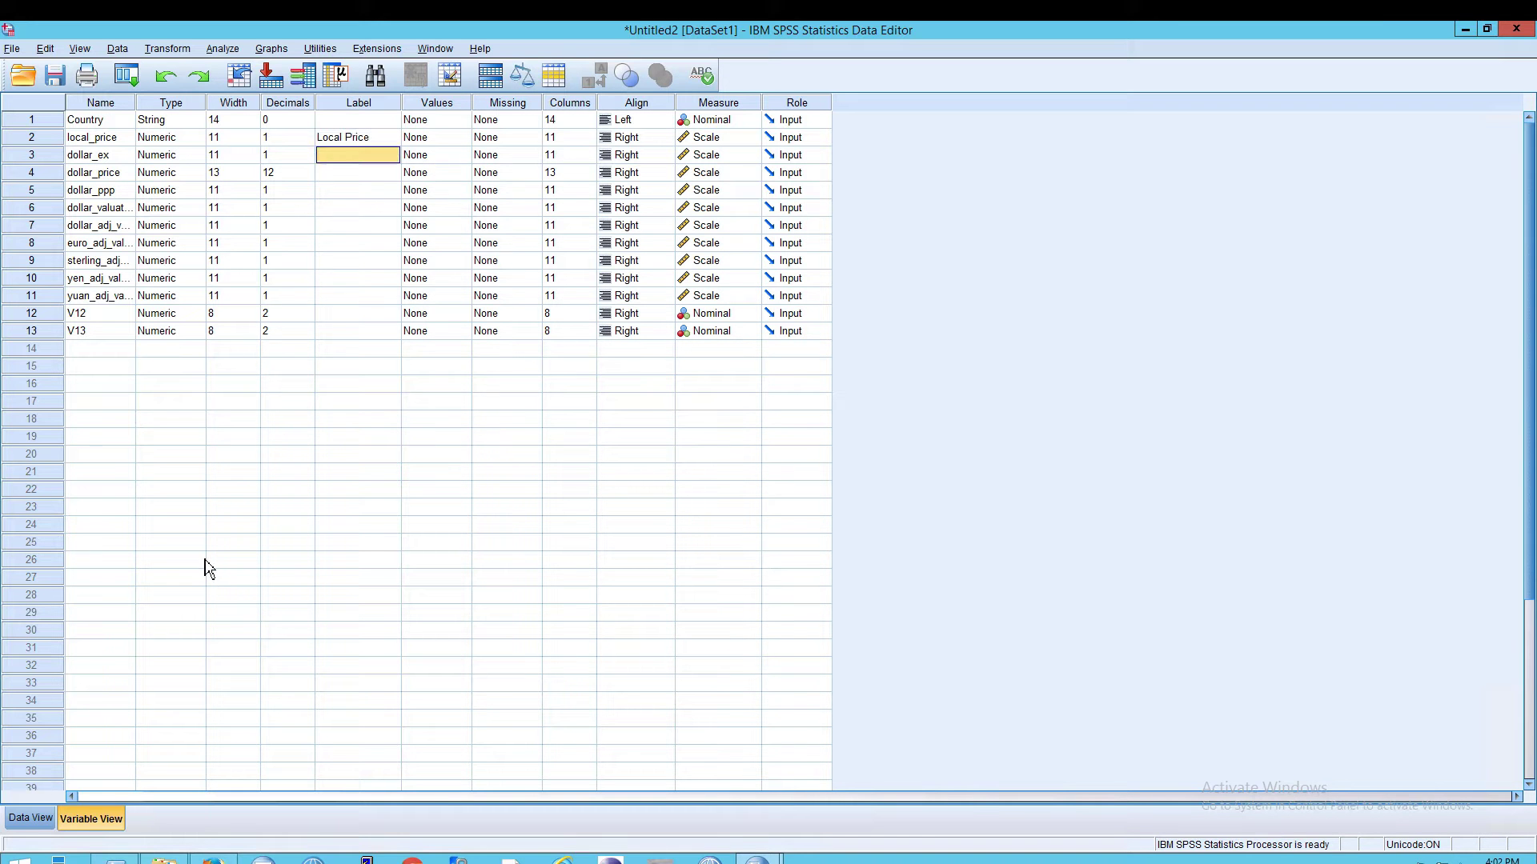
Step: Return to Data View and toggle the Value Labels display
{"action": "left_click", "coordinate": [31, 818]}
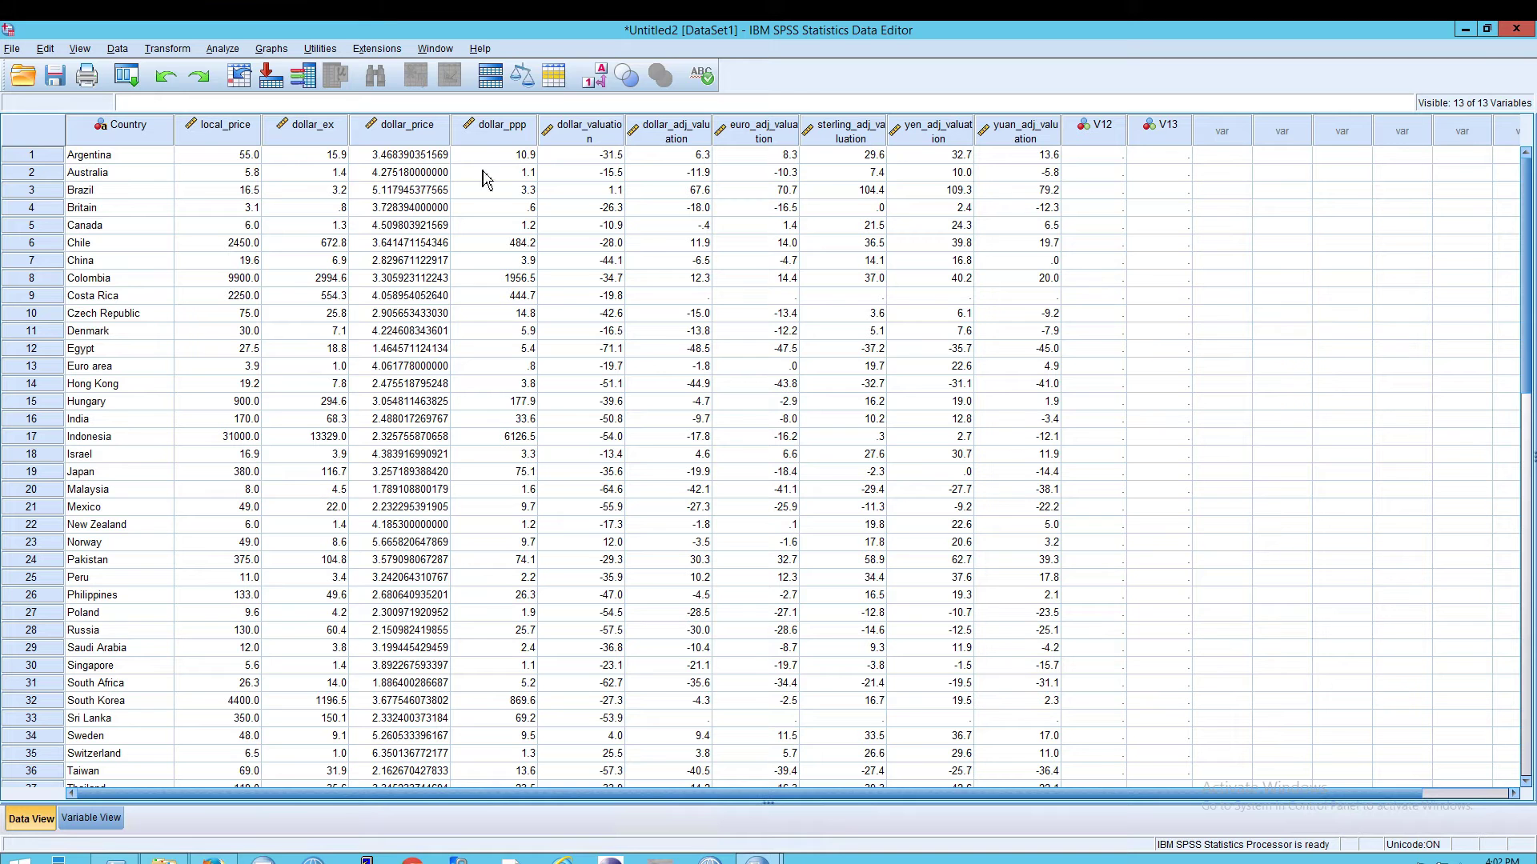
{"action": "left_click", "coordinate": [600, 76]}
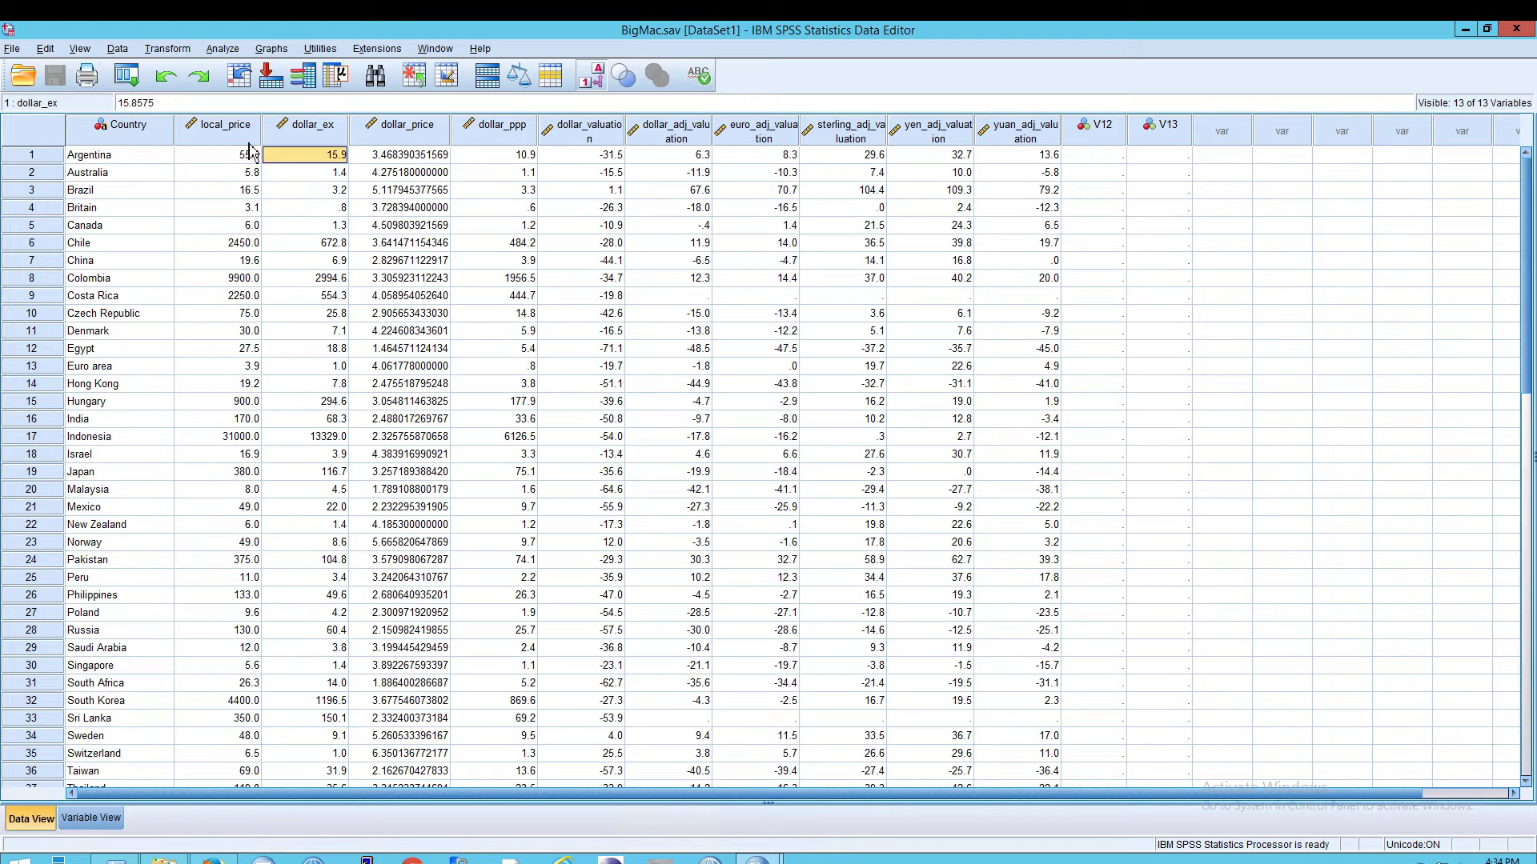
{"action": "mouse_move", "coordinate": [250, 133]}
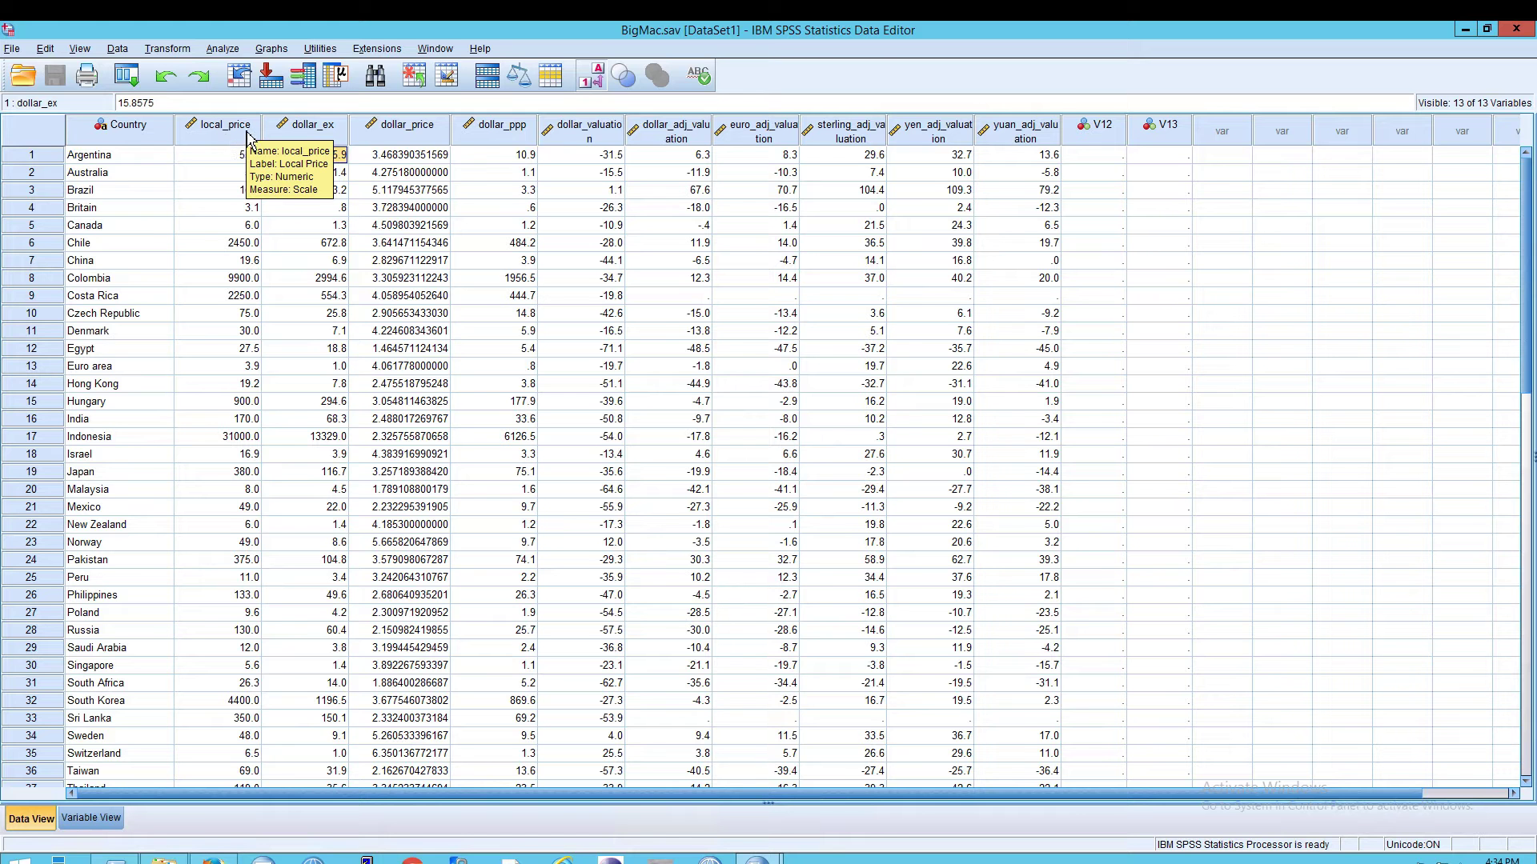
Step: Widen the Name column and abandon renaming local_price to 'Local Pric' after the illegal-character warning
{"action": "left_click", "coordinate": [90, 818]}
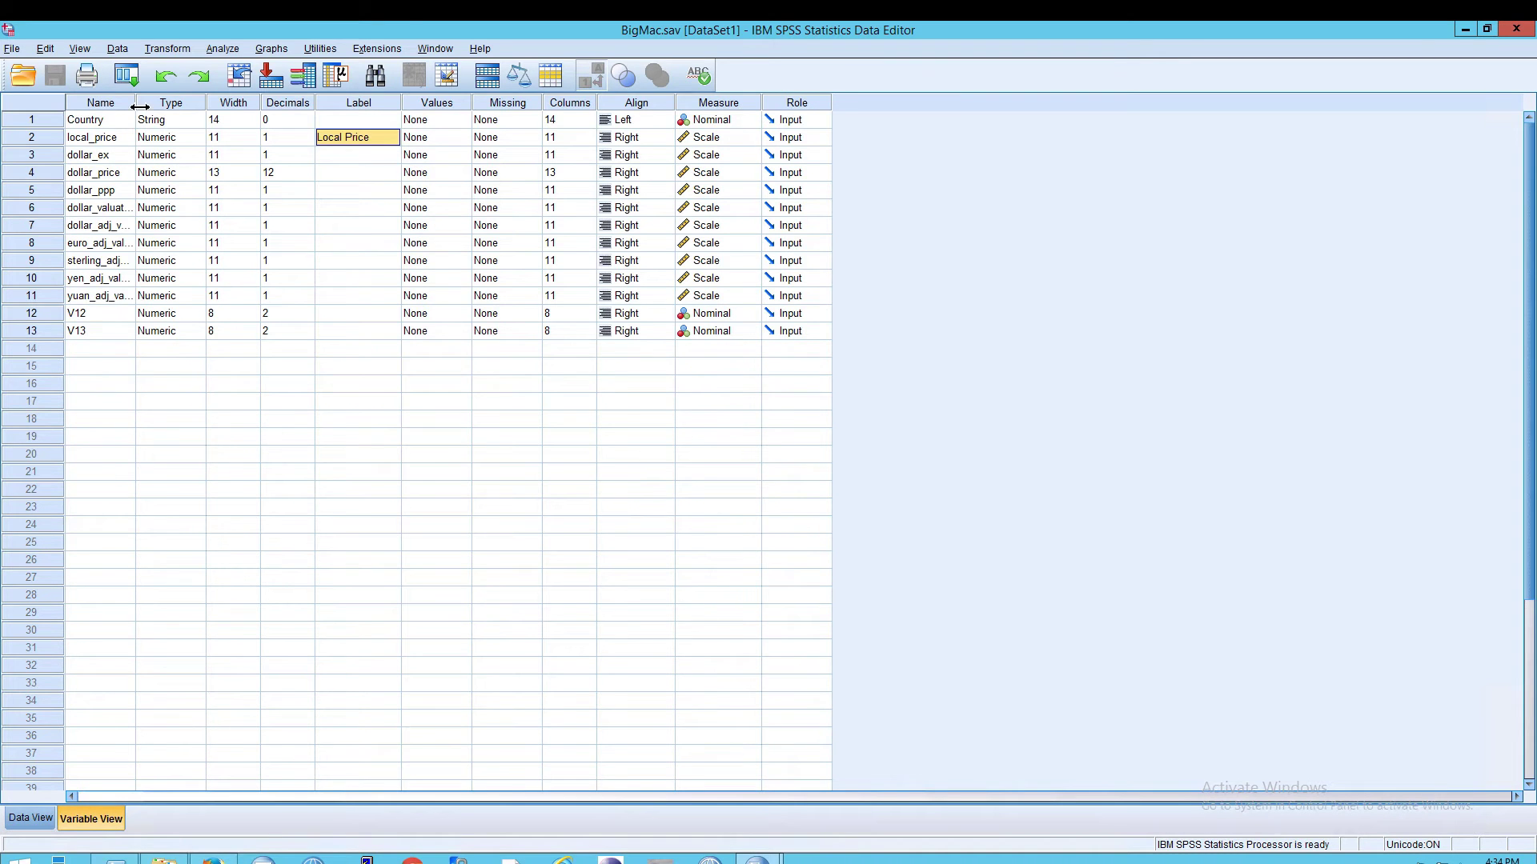
{"action": "left_click_drag", "start_coordinate": [136, 103], "coordinate": [162, 103]}
{"action": "left_click", "coordinate": [141, 142]}
{"action": "double_click", "coordinate": [157, 137]}
{"action": "type", "text": "Local"}
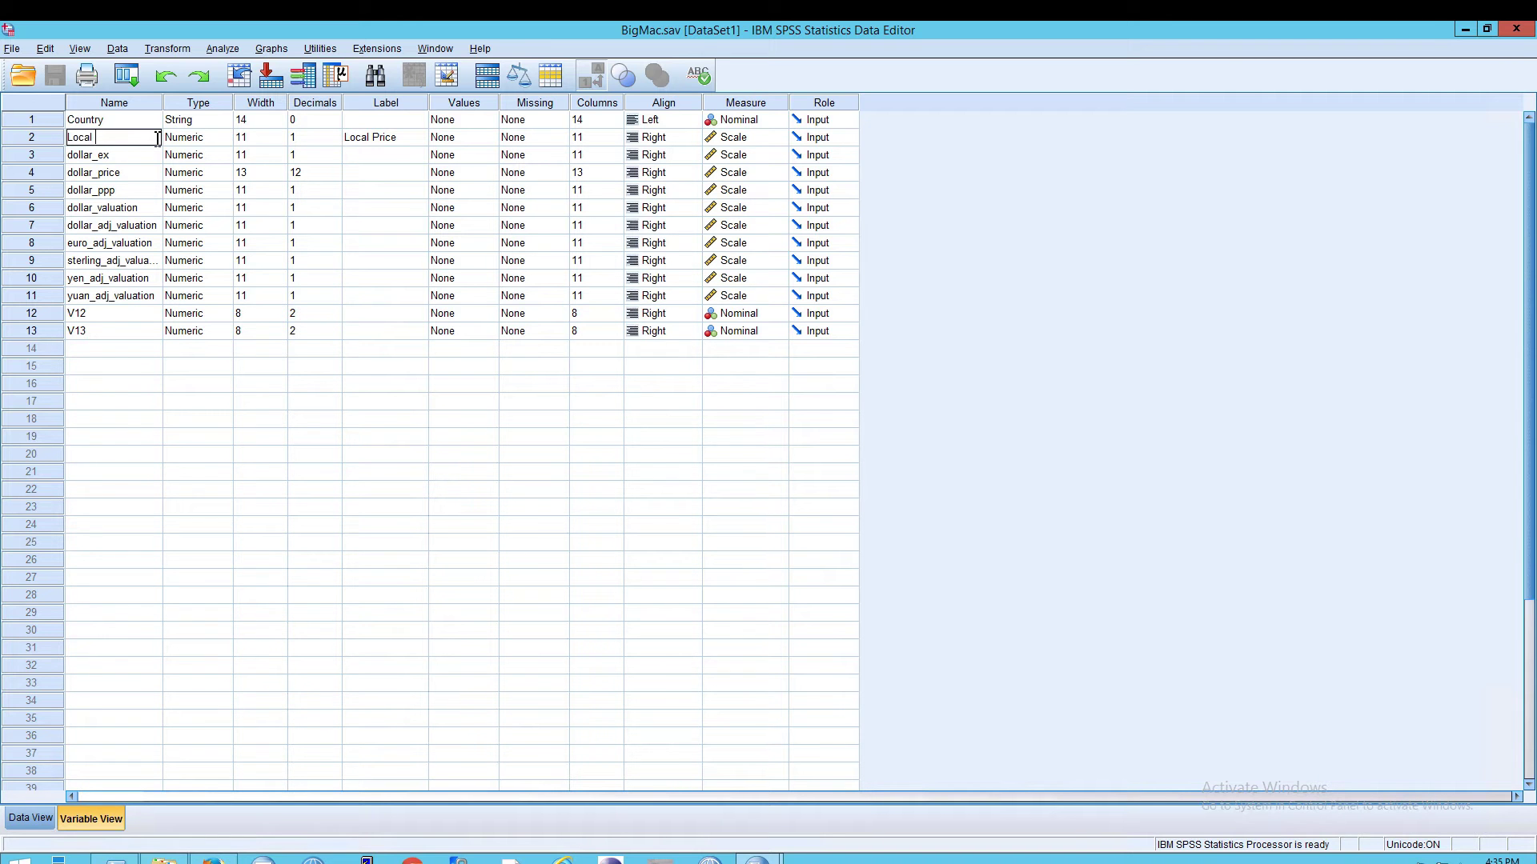
{"action": "type", "text": " Pric"}
{"action": "key", "text": "Return"}
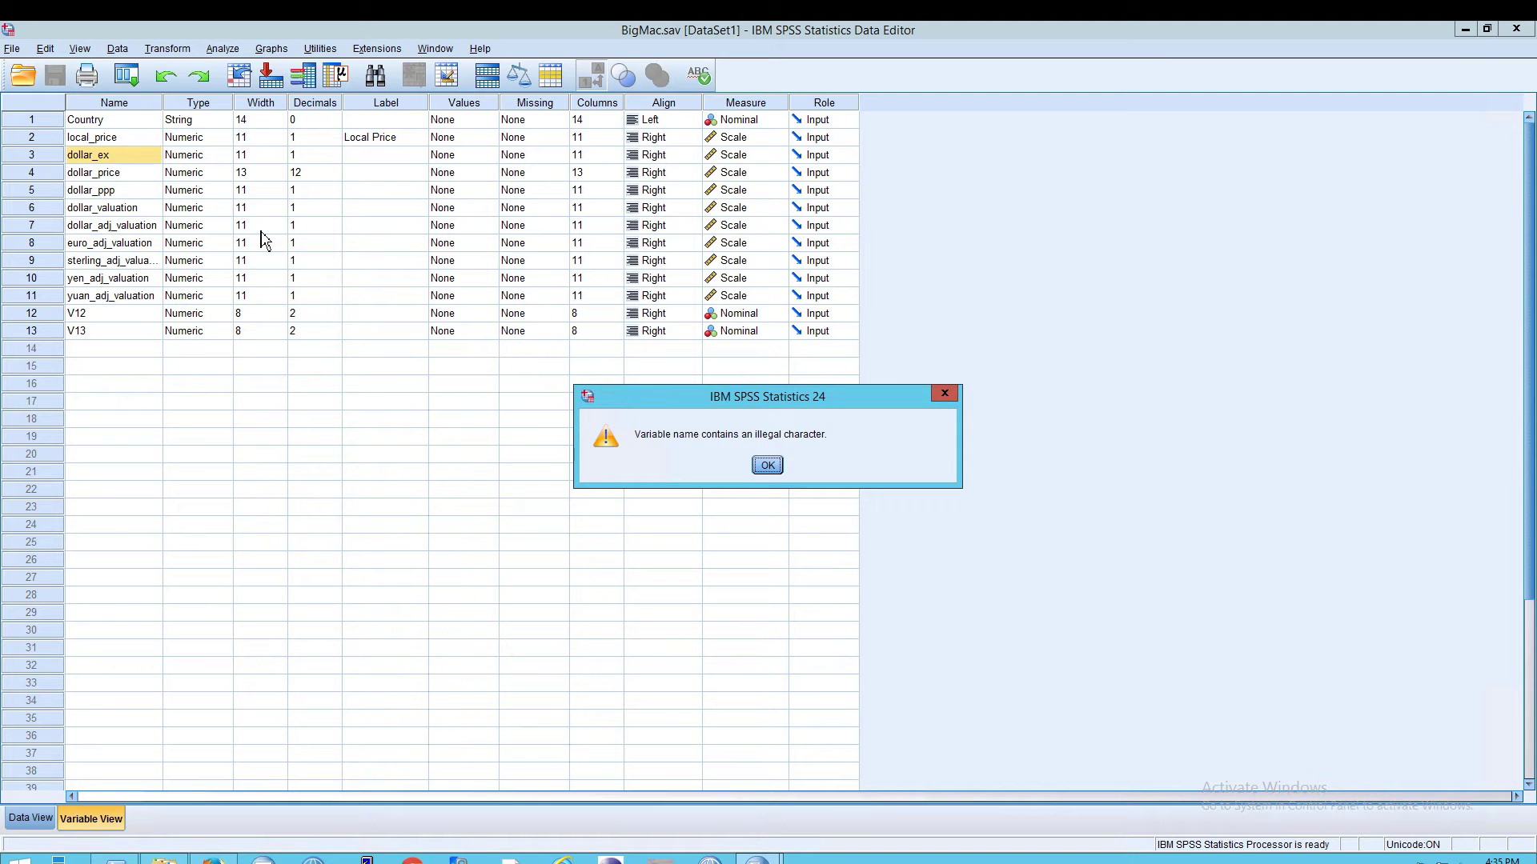
{"action": "left_click", "coordinate": [767, 466]}
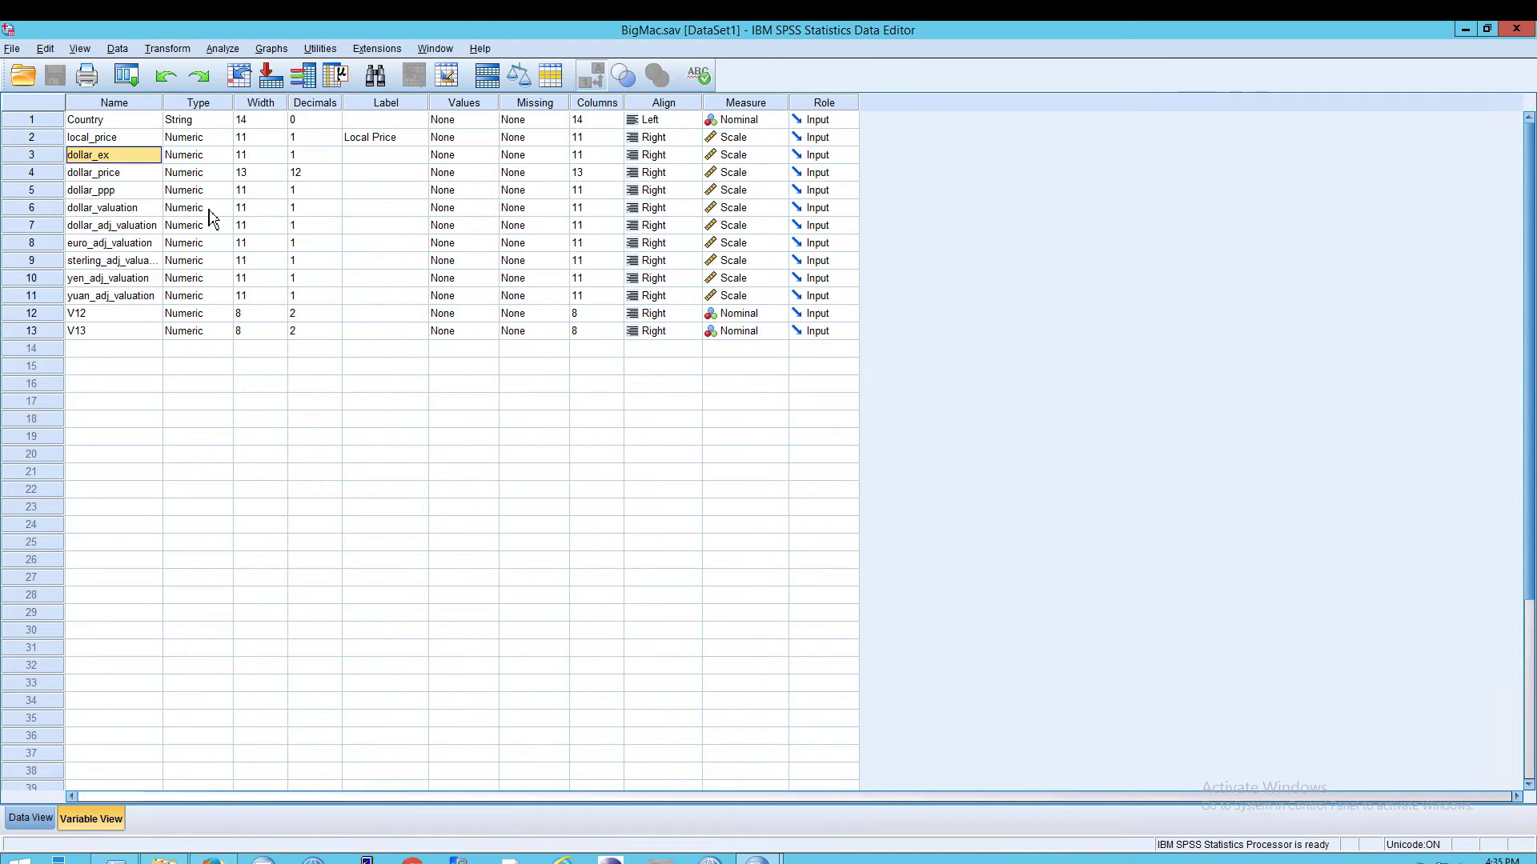
{"action": "double_click", "coordinate": [141, 137]}
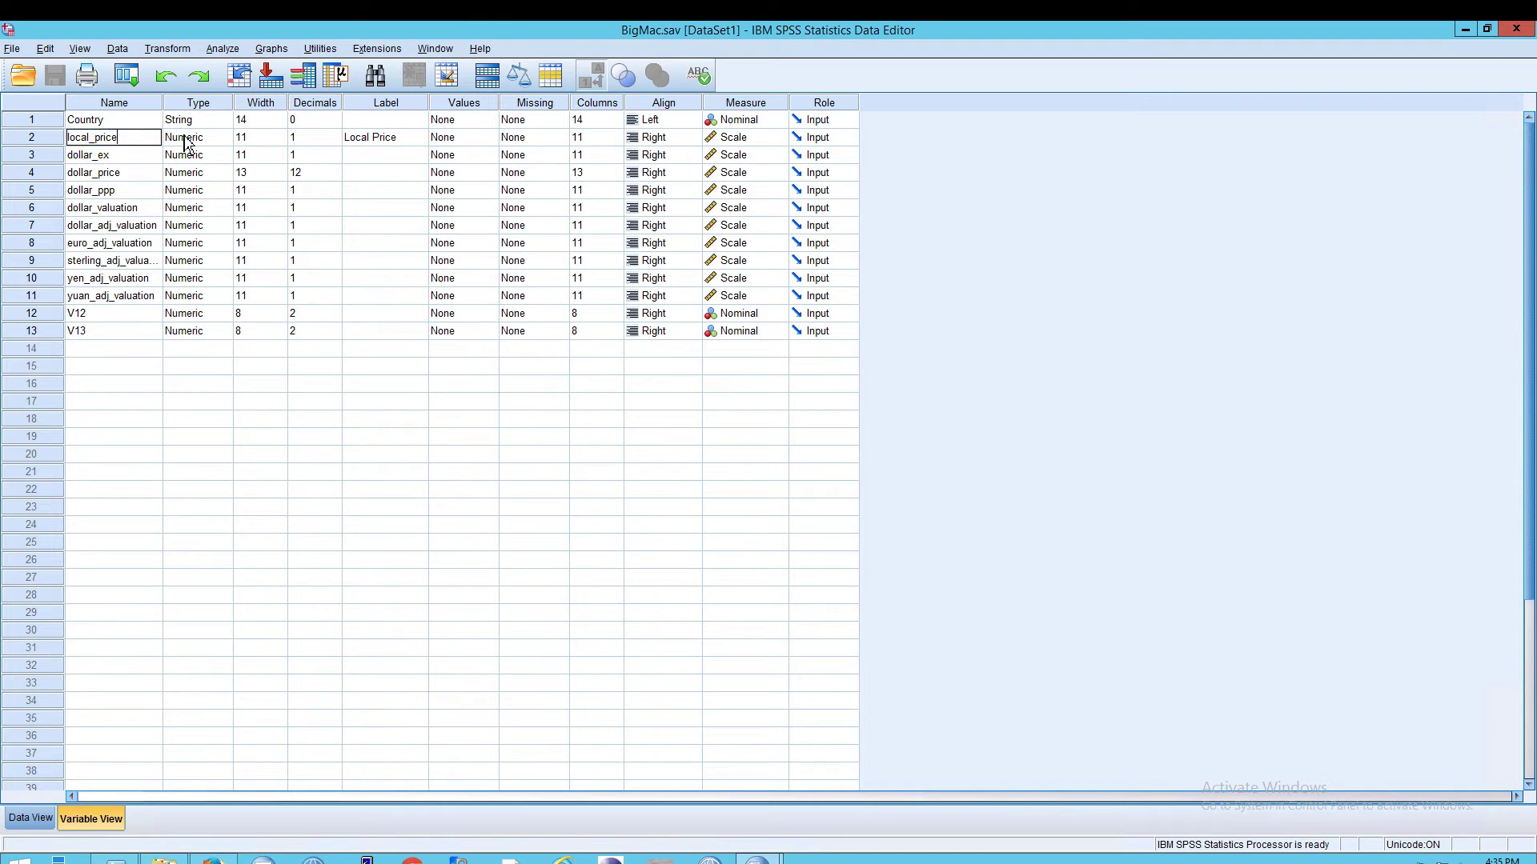
{"action": "left_click", "coordinate": [124, 120]}
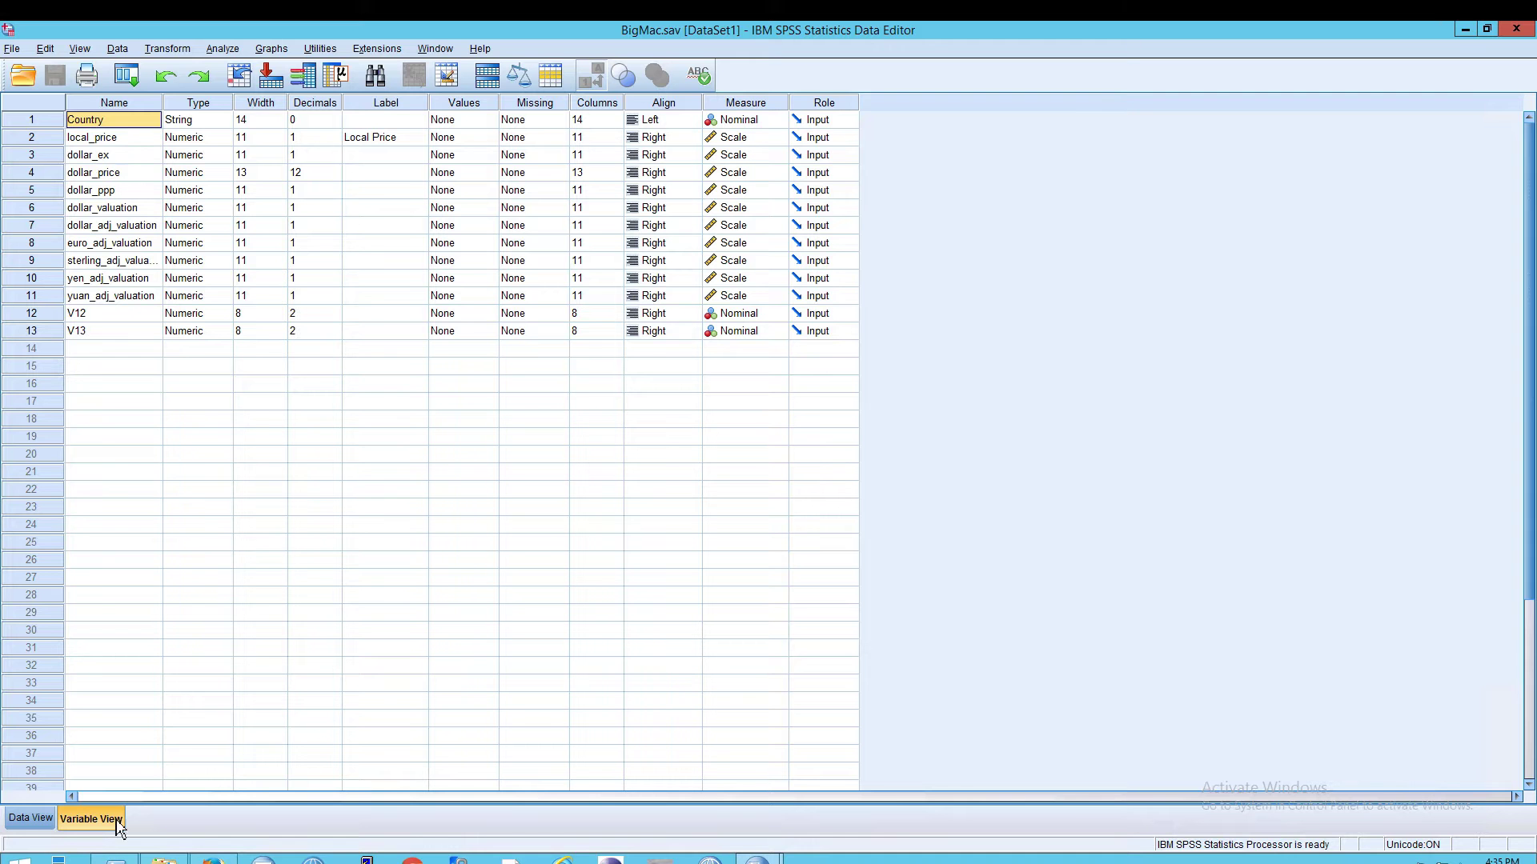
{"action": "left_click", "coordinate": [30, 818]}
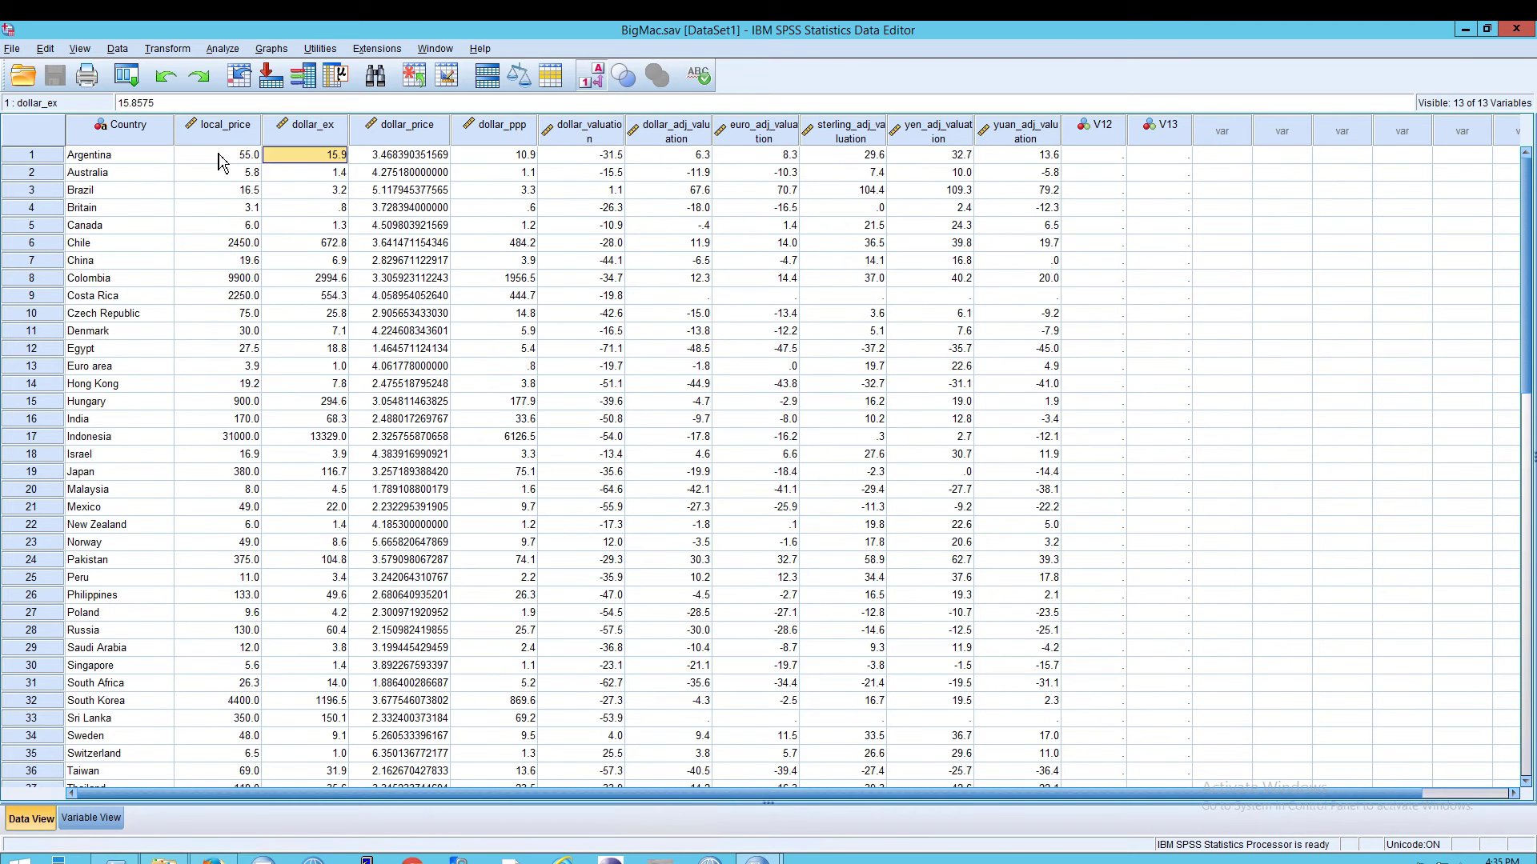
{"action": "mouse_move", "coordinate": [225, 143]}
{"action": "left_click", "coordinate": [103, 835]}
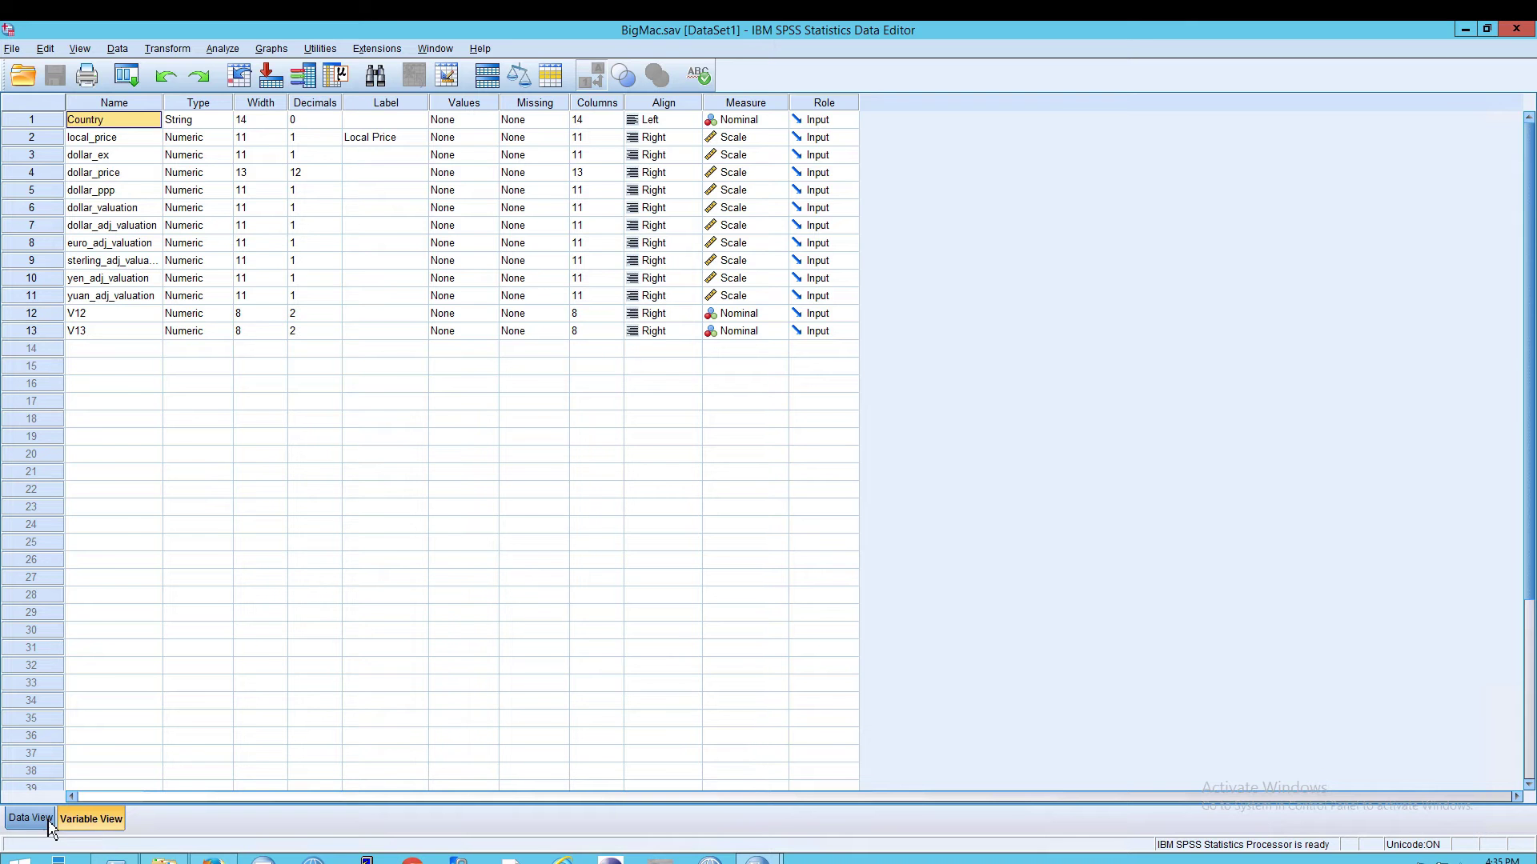
{"action": "left_click", "coordinate": [66, 816]}
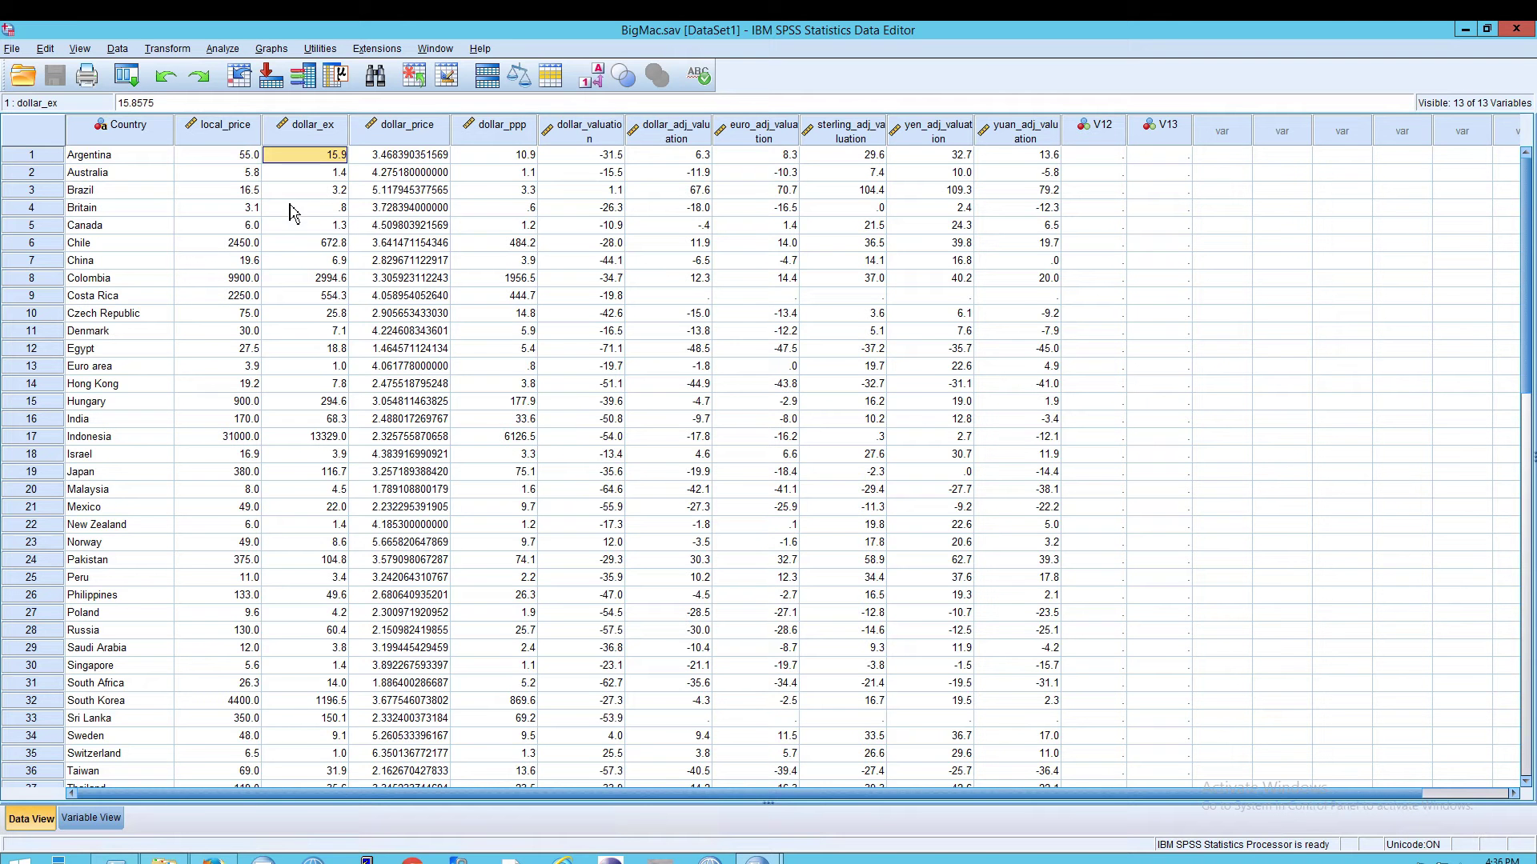
{"action": "left_click", "coordinate": [226, 161]}
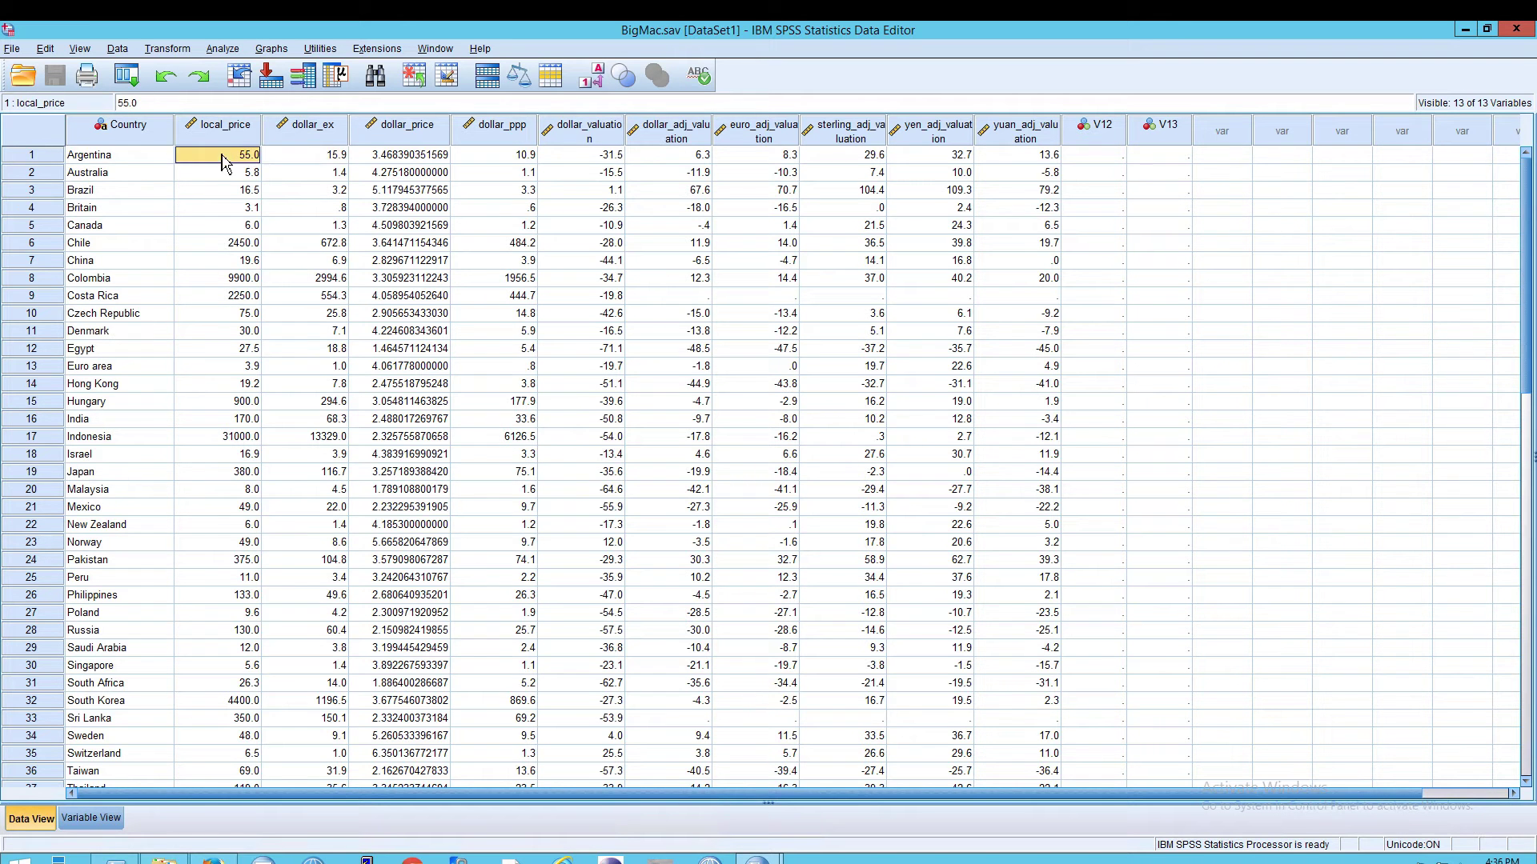
{"action": "left_click", "coordinate": [109, 827]}
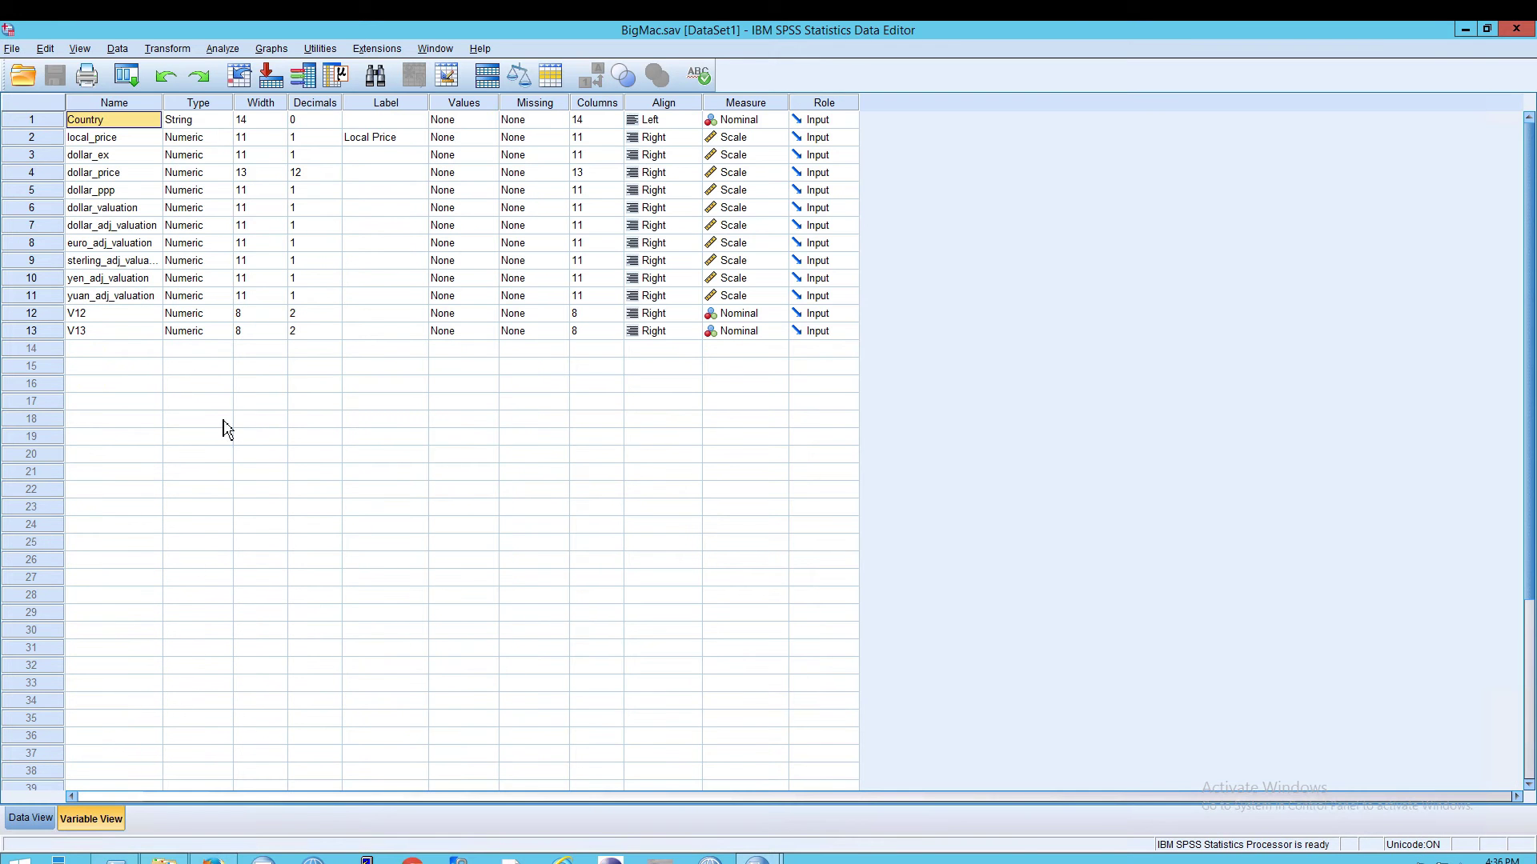
Step: Add the value label 55.0 = 'Here I am' to local_price
{"action": "key", "text": "Down"}
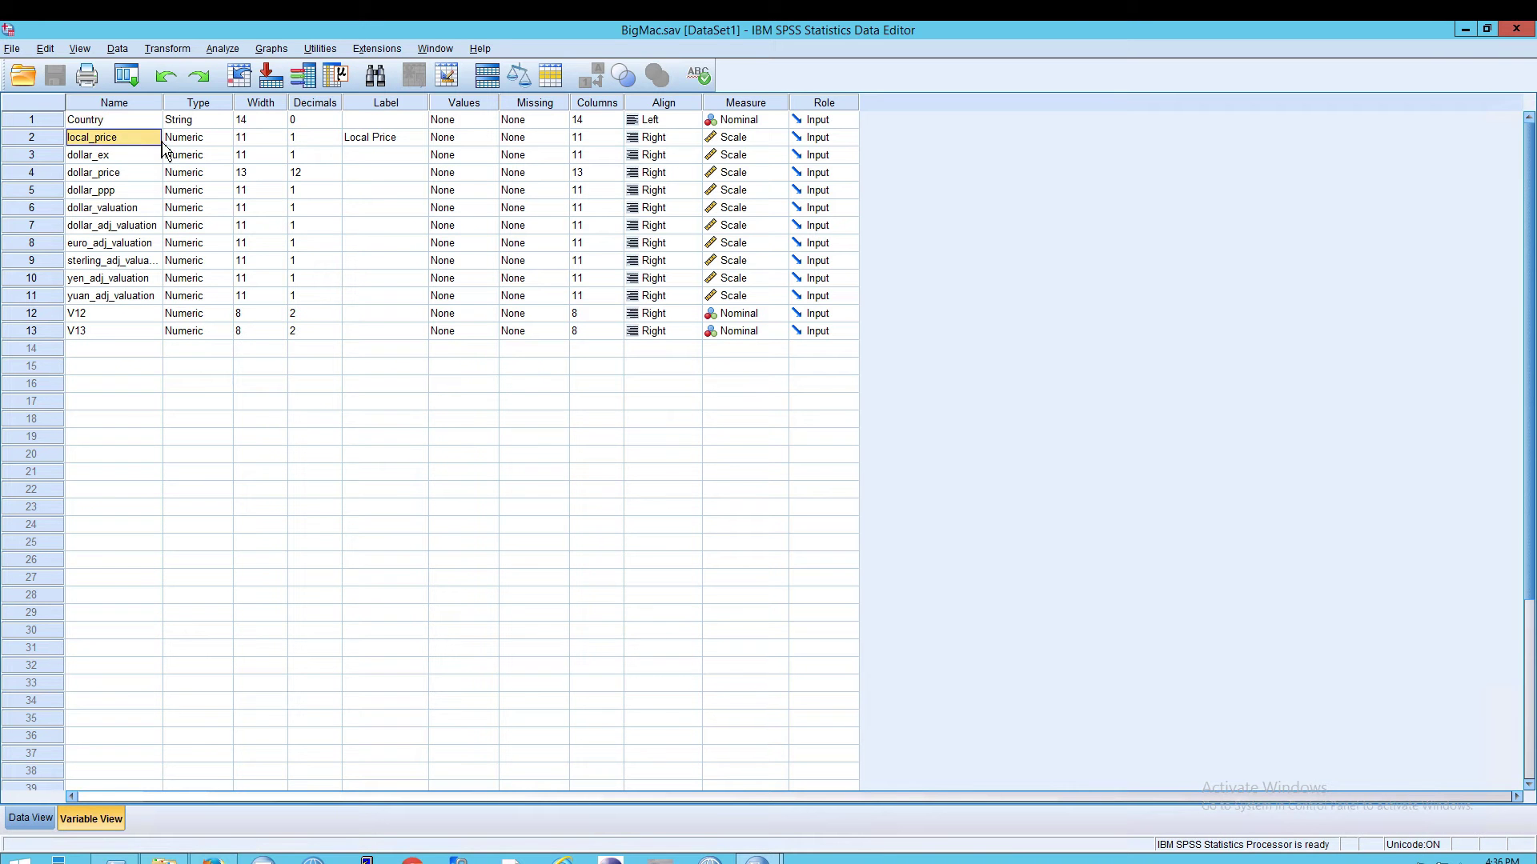
{"action": "left_click", "coordinate": [464, 140]}
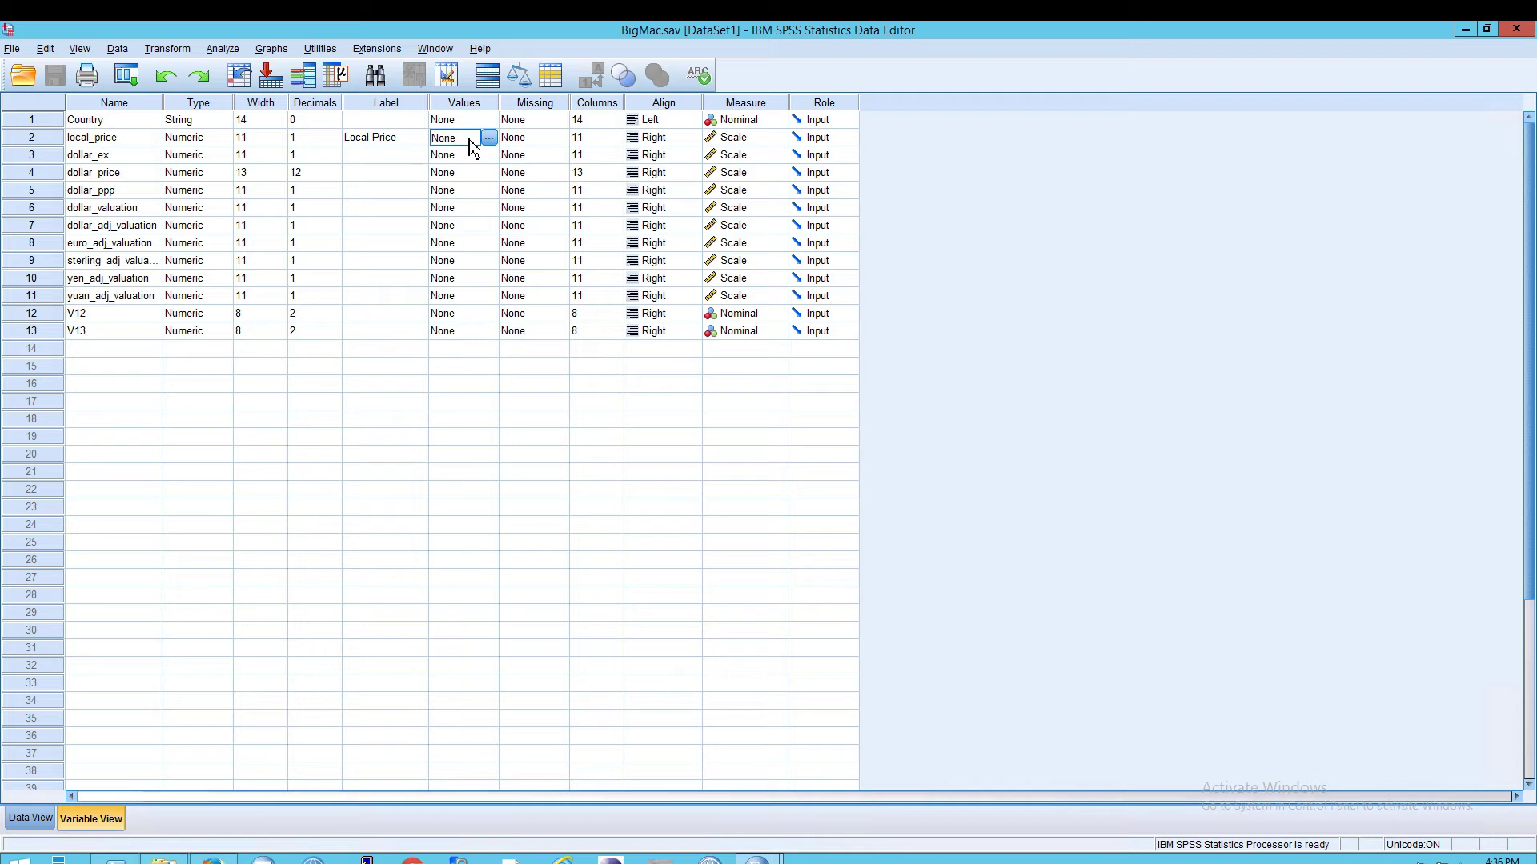
{"action": "left_click", "coordinate": [488, 138]}
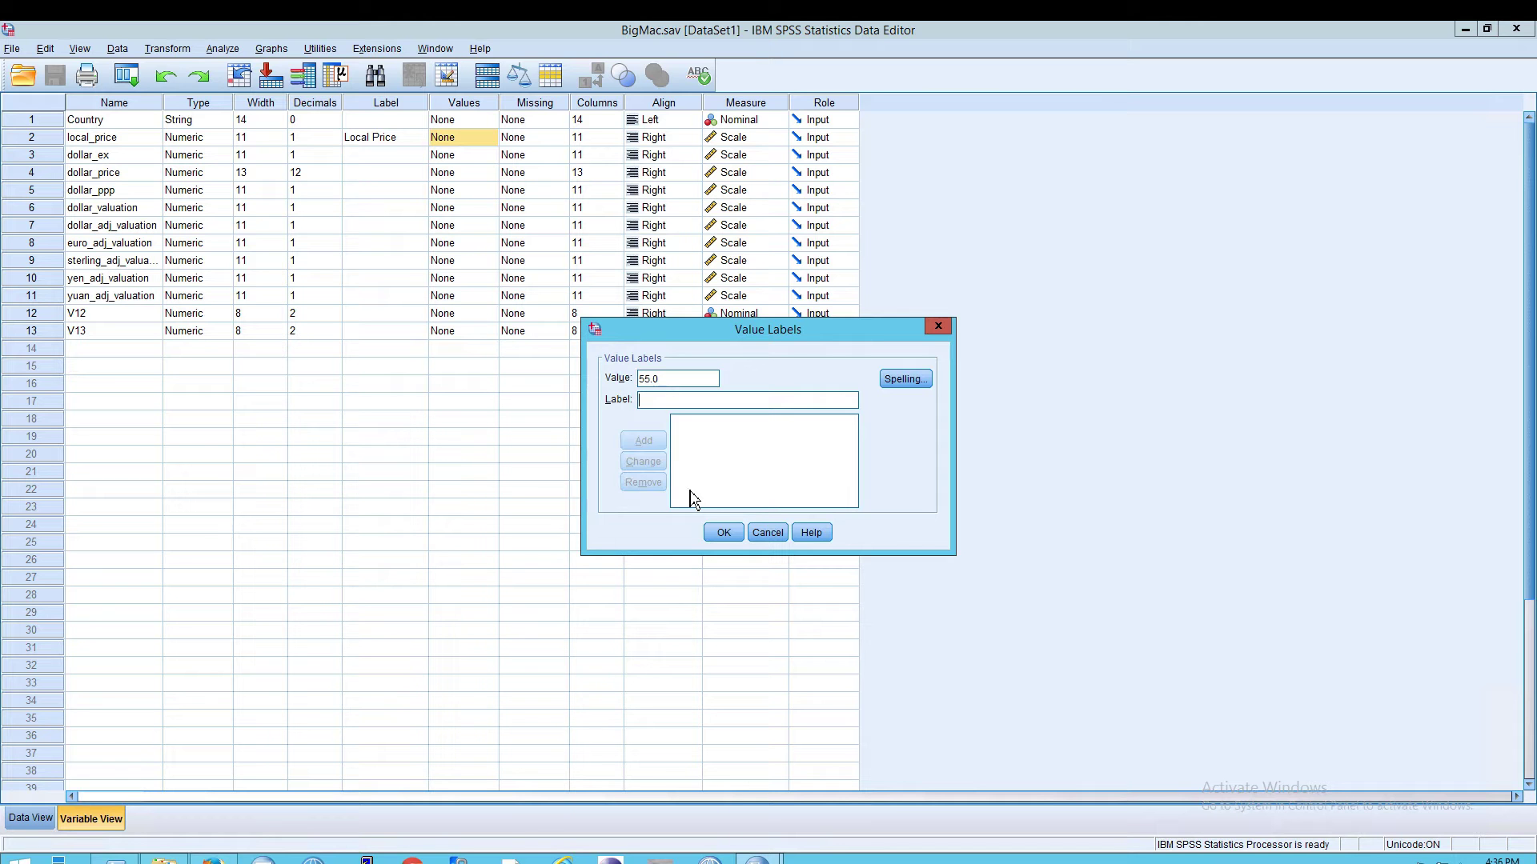
{"action": "type", "text": "Here I am"}
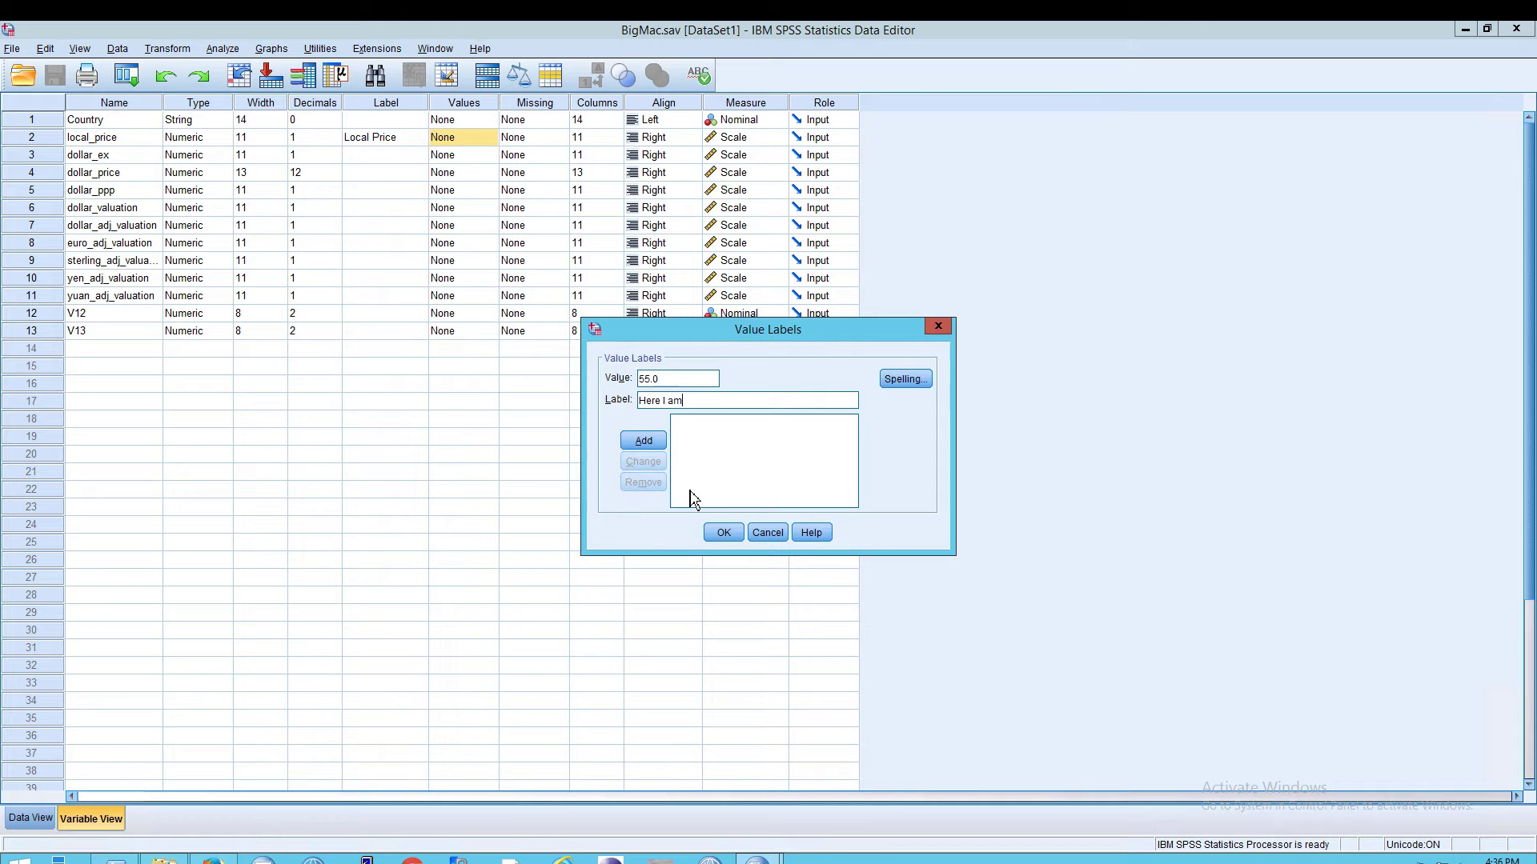
{"action": "left_click", "coordinate": [658, 445]}
{"action": "left_click", "coordinate": [723, 534]}
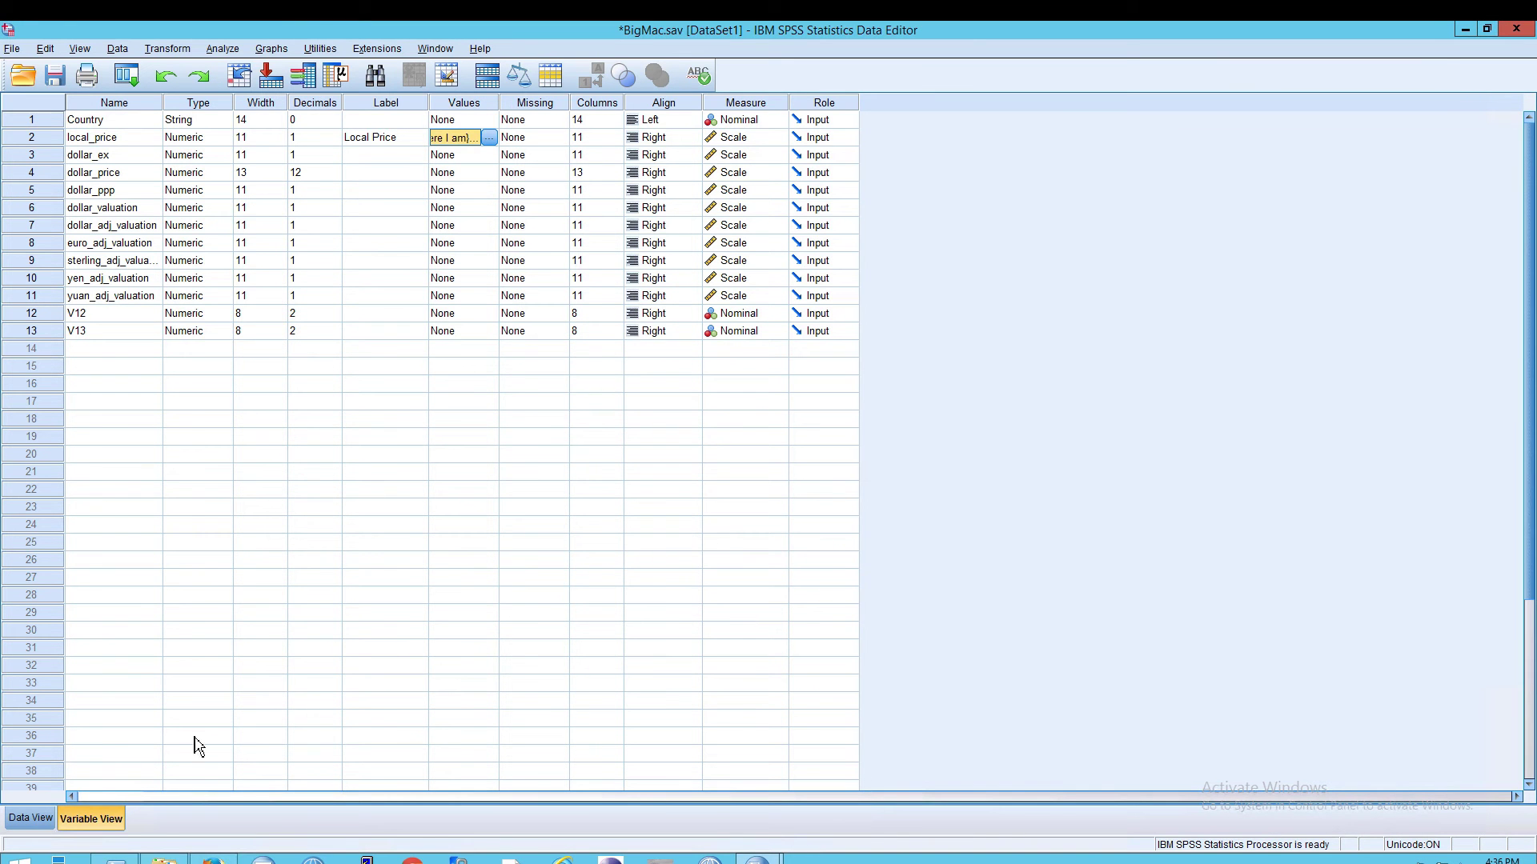
Step: In Data View, show value labels so Argentina's local_price reads 'Here I am', then revert to raw values
{"action": "left_click", "coordinate": [48, 813]}
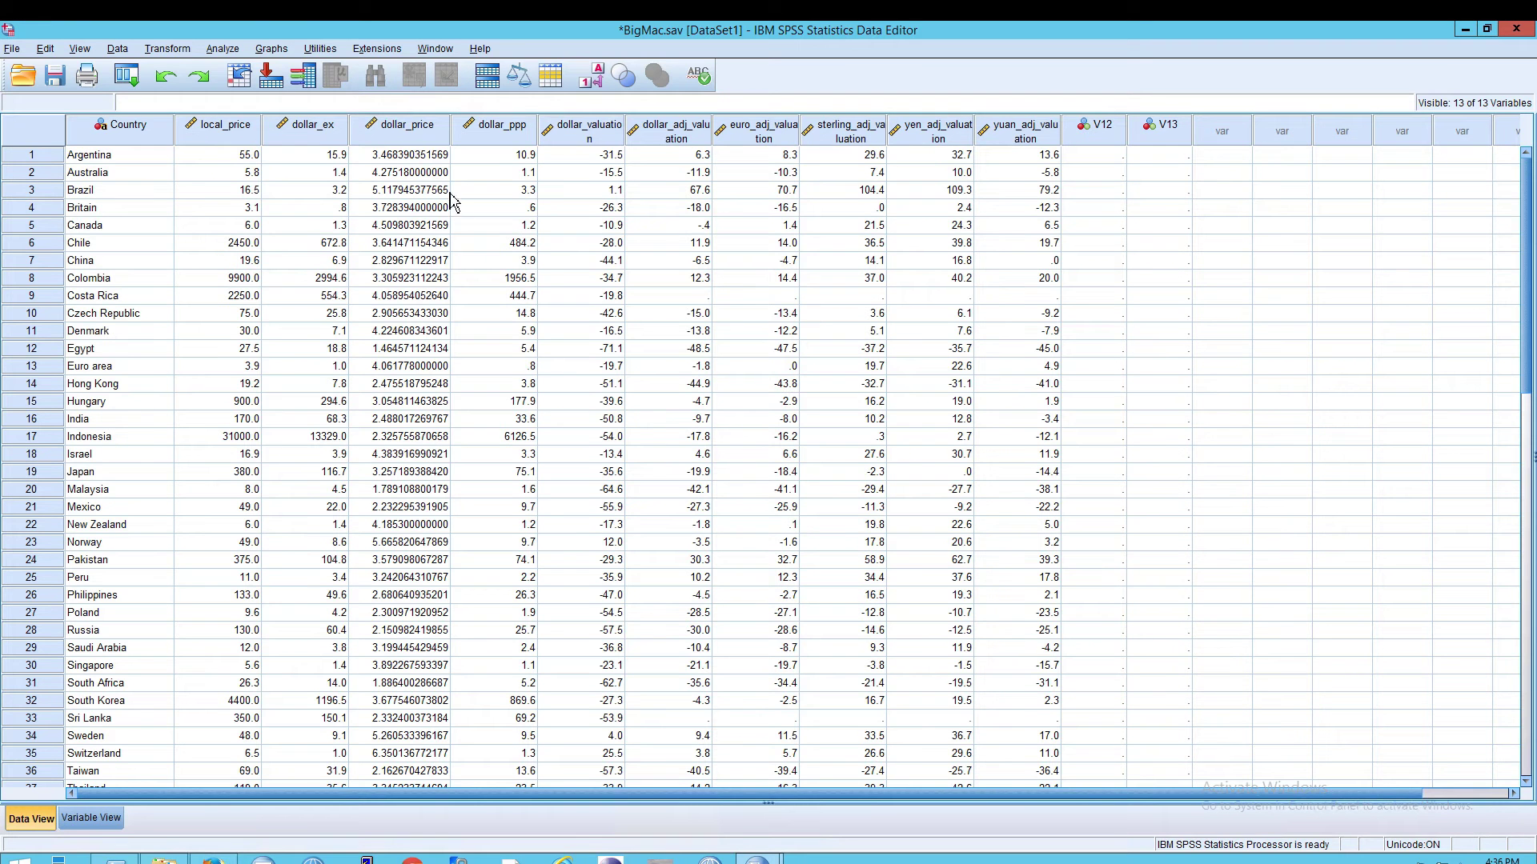
{"action": "left_click", "coordinate": [608, 84]}
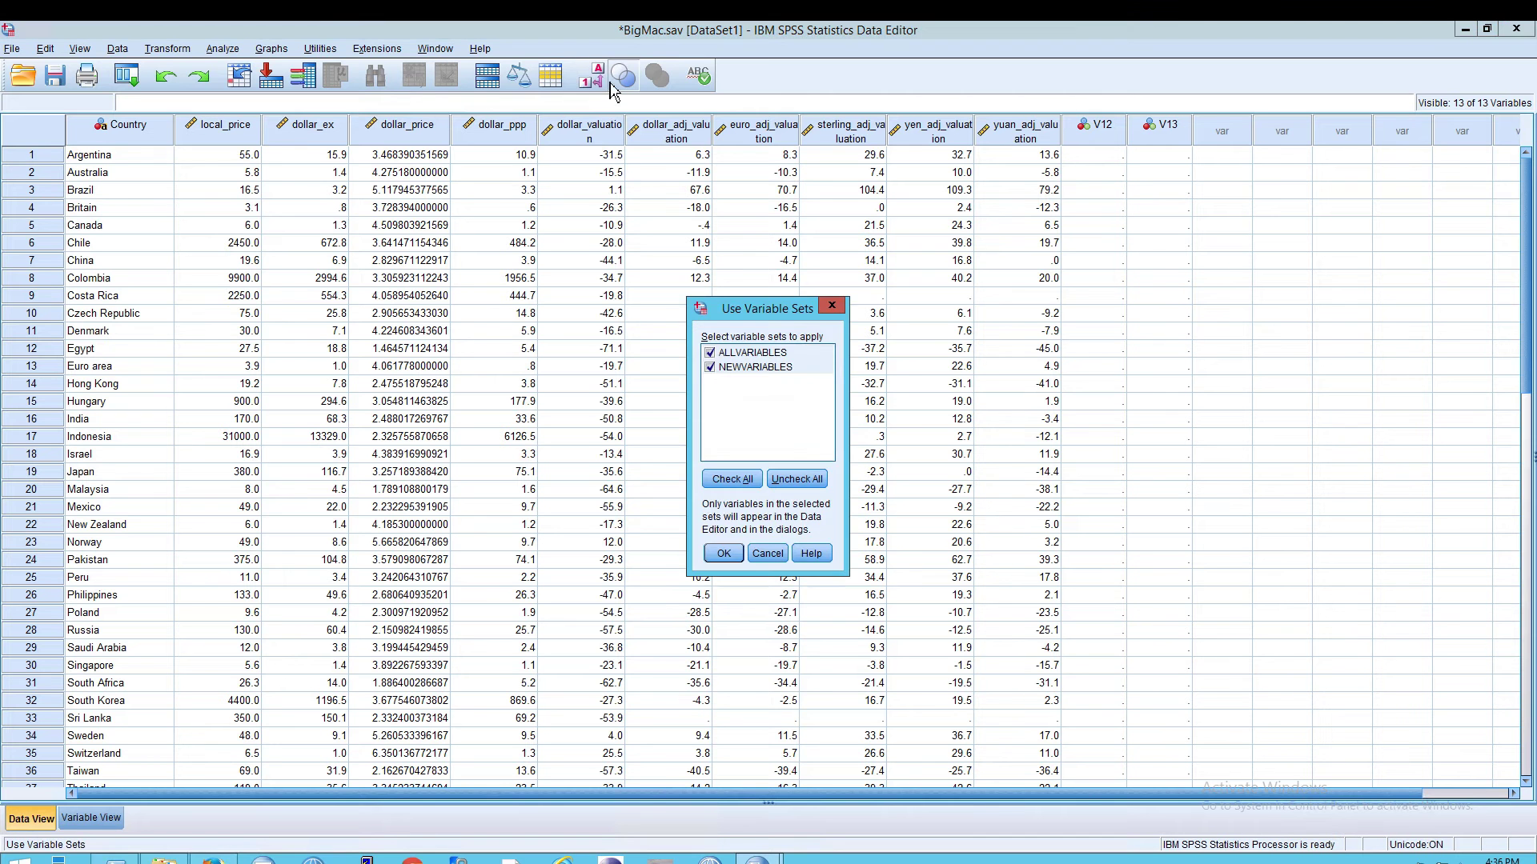
{"action": "key", "text": "Escape"}
{"action": "left_click", "coordinate": [600, 87]}
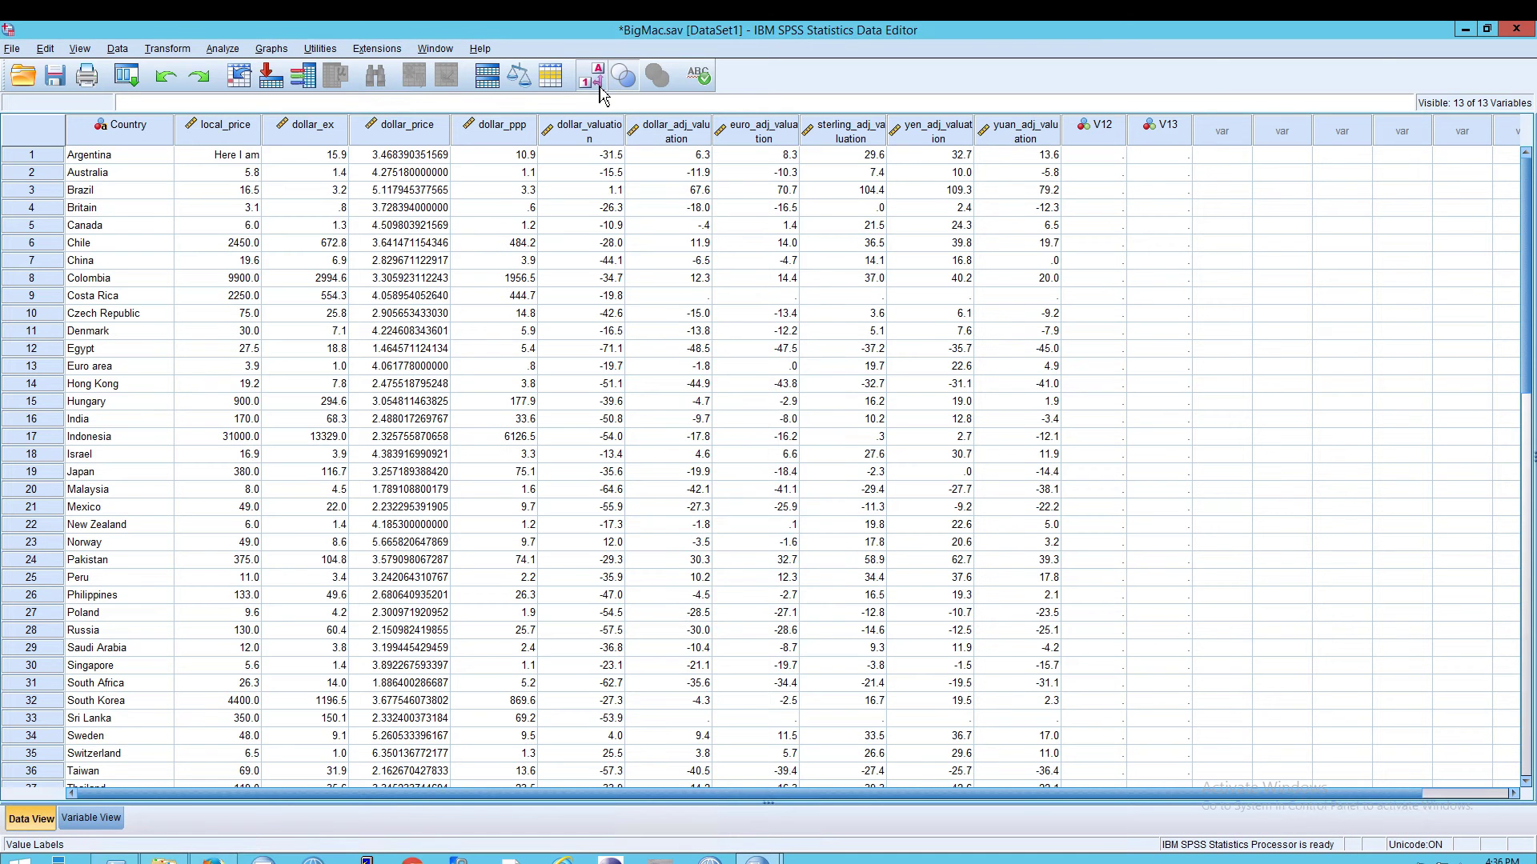
{"action": "left_click", "coordinate": [600, 88]}
{"action": "left_click", "coordinate": [602, 91]}
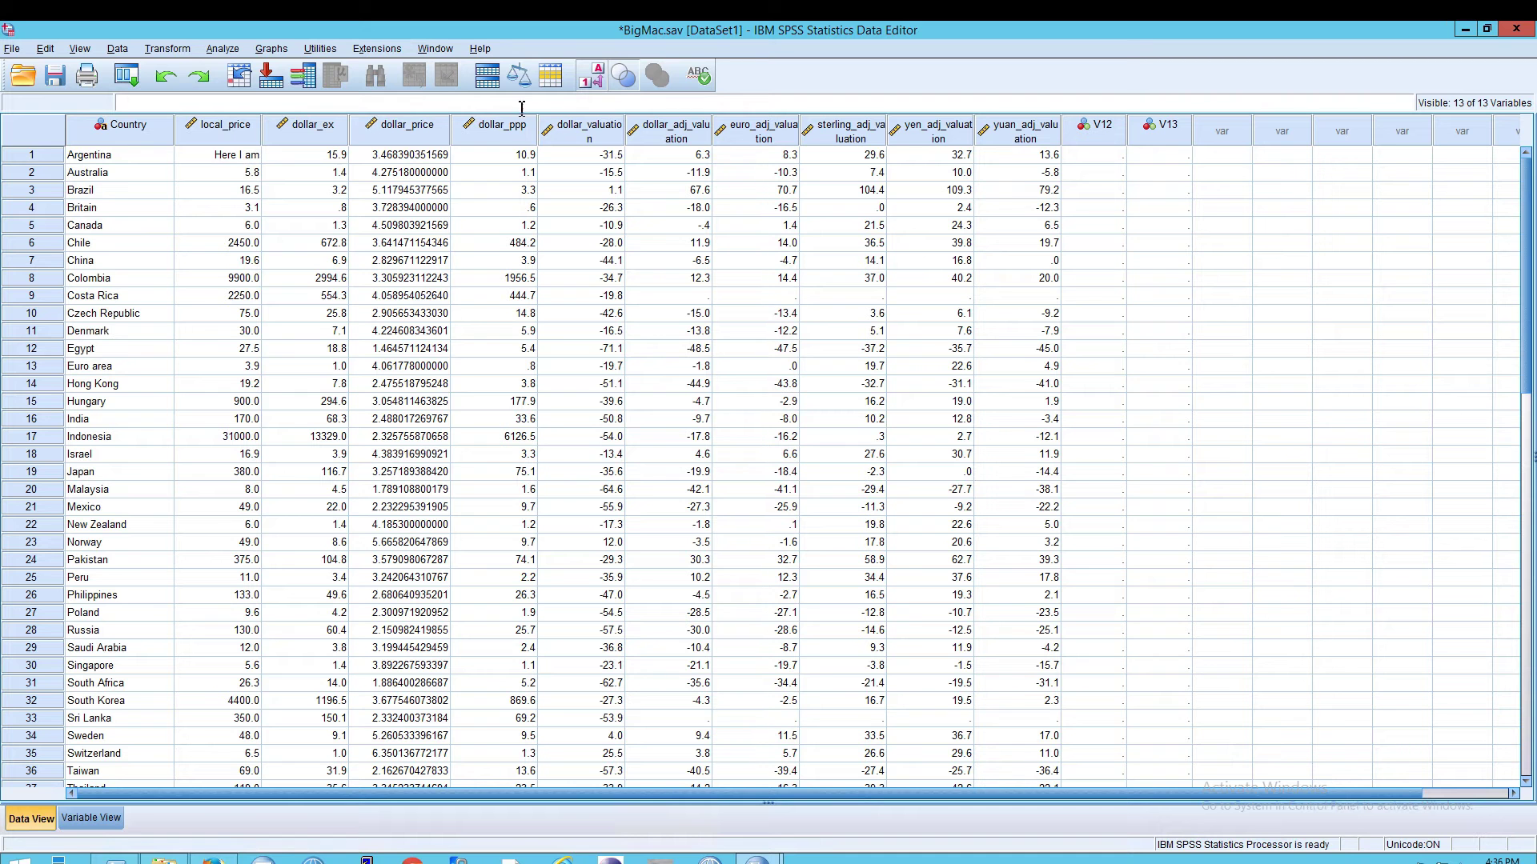
{"action": "left_click", "coordinate": [592, 80]}
{"action": "mouse_move", "coordinate": [228, 138]}
Step: Check local_price's value labels in Variable View and close the dialog without changes
{"action": "left_click", "coordinate": [90, 817]}
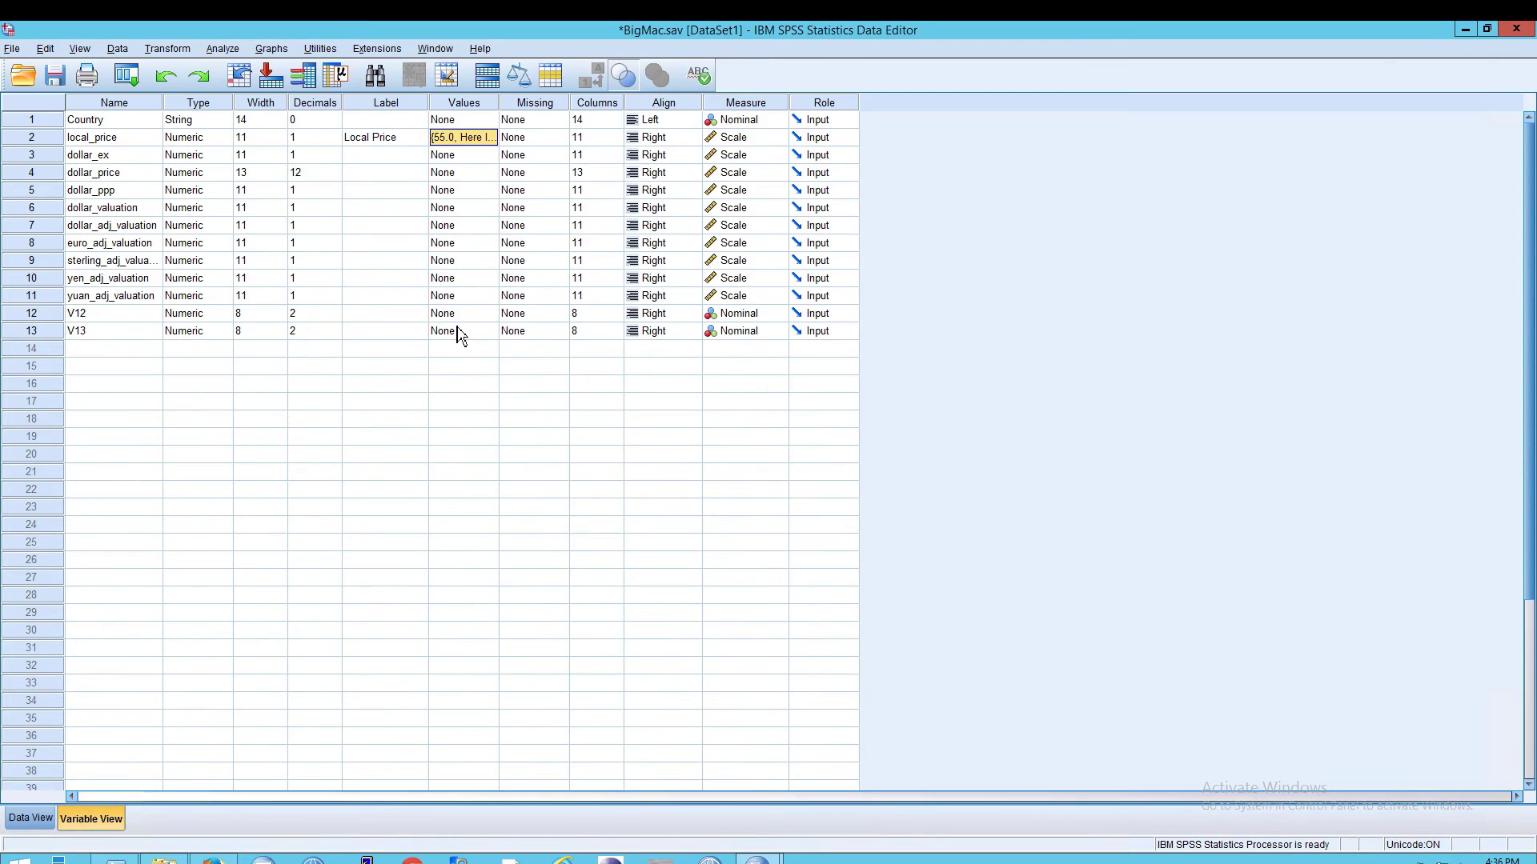
{"action": "left_click", "coordinate": [483, 143]}
{"action": "left_click", "coordinate": [489, 138]}
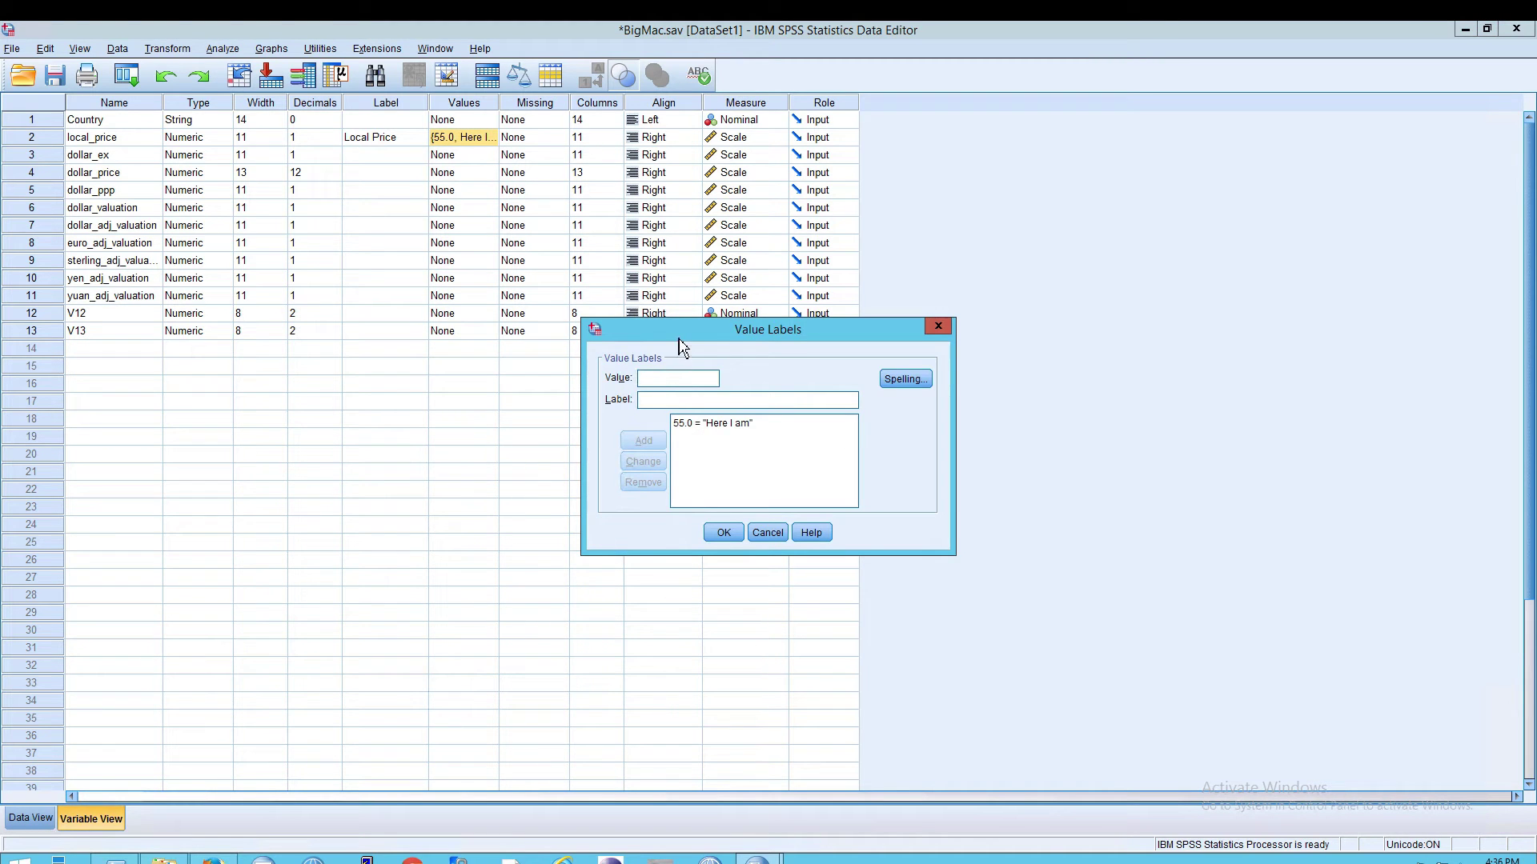
{"action": "left_click", "coordinate": [768, 533]}
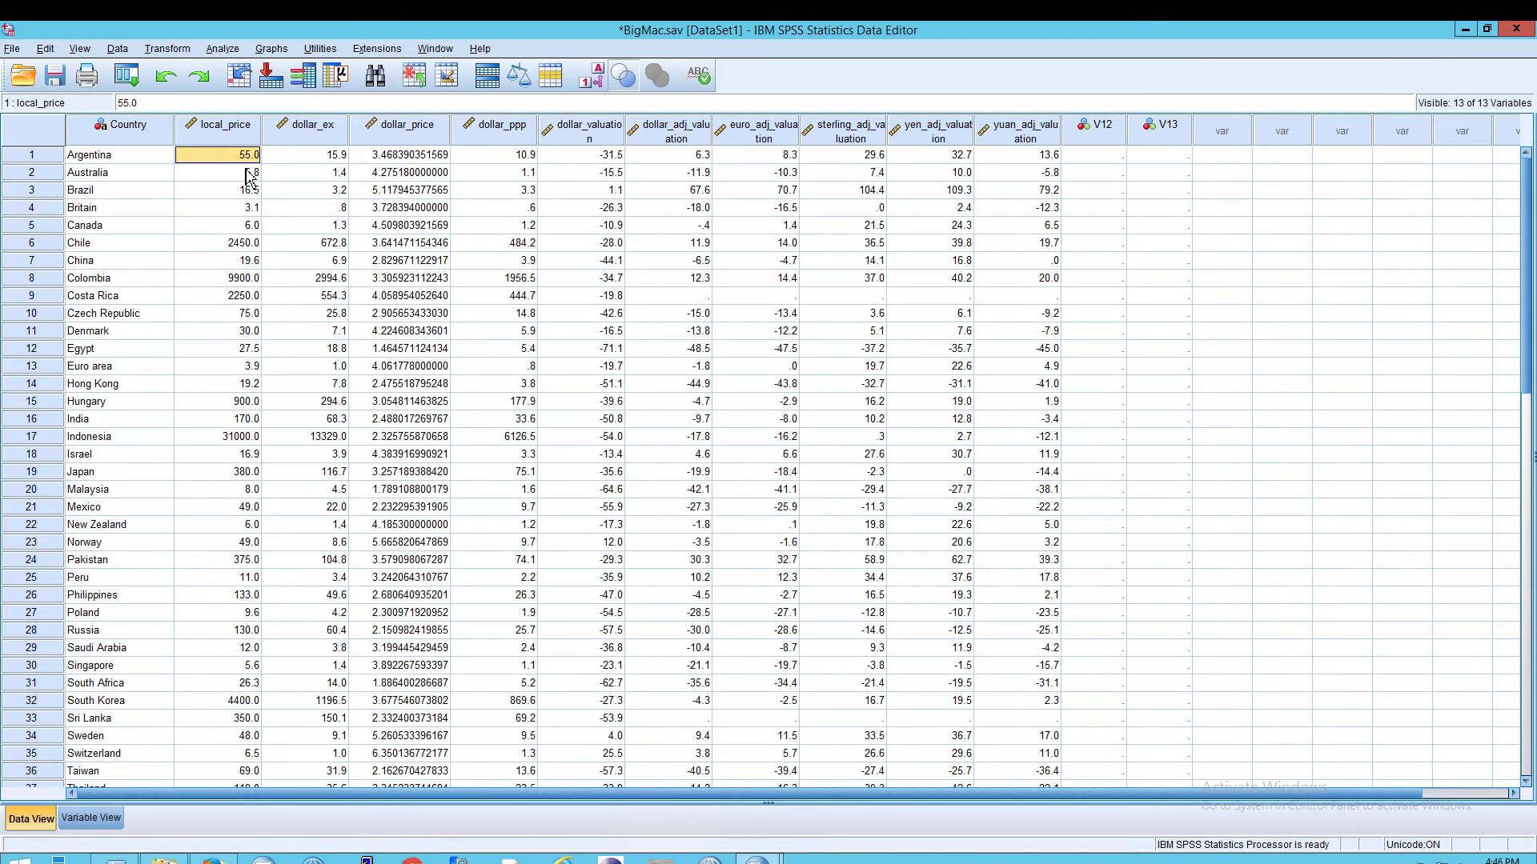
Step: Display the File > Import Data submenu of available data formats
{"action": "left_click", "coordinate": [12, 49]}
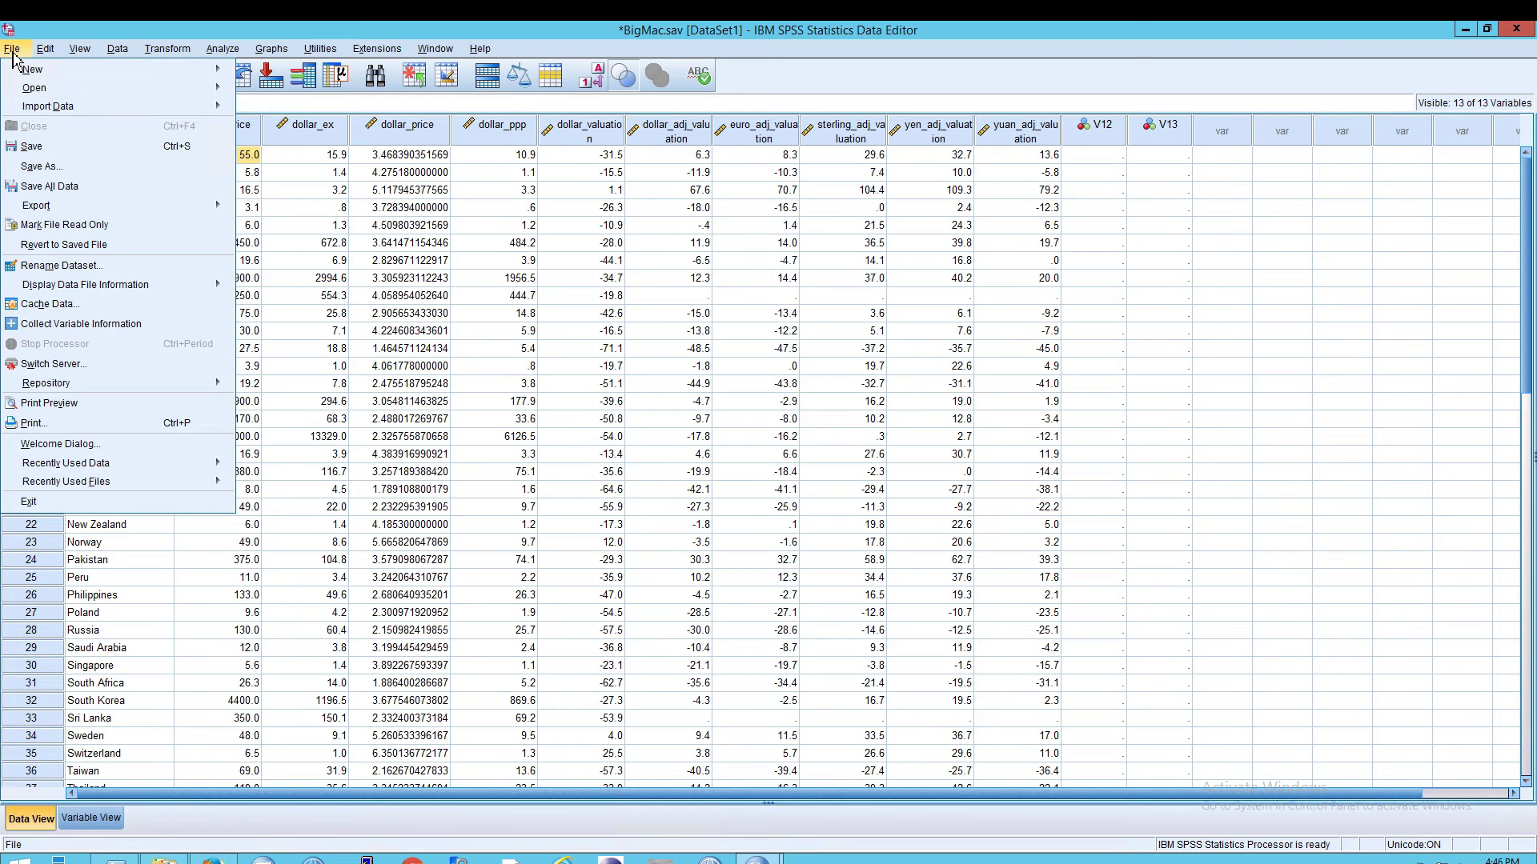
{"action": "mouse_move", "coordinate": [46, 91]}
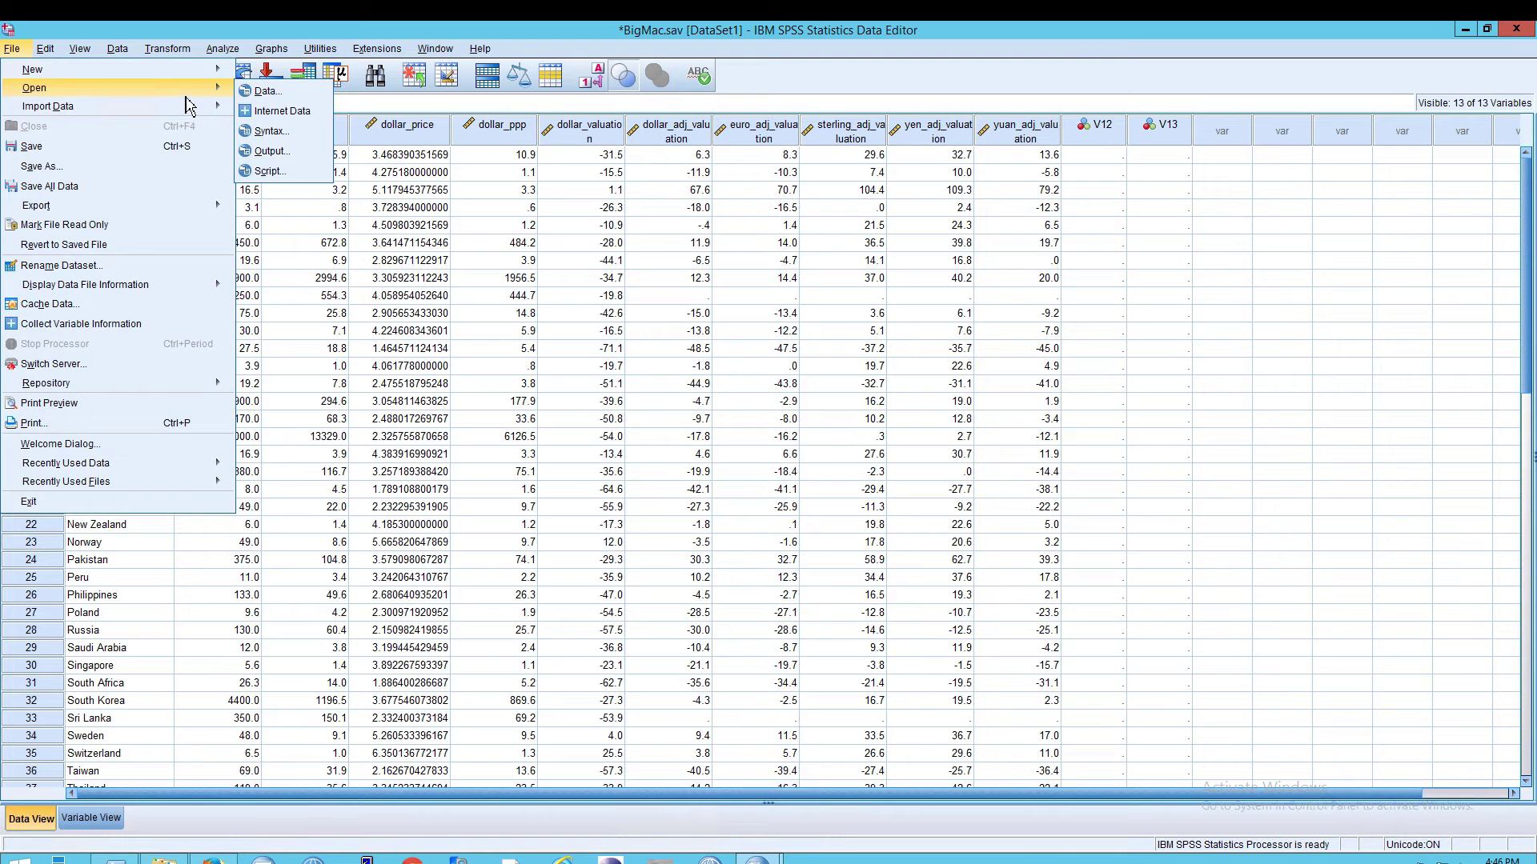
{"action": "mouse_move", "coordinate": [158, 108]}
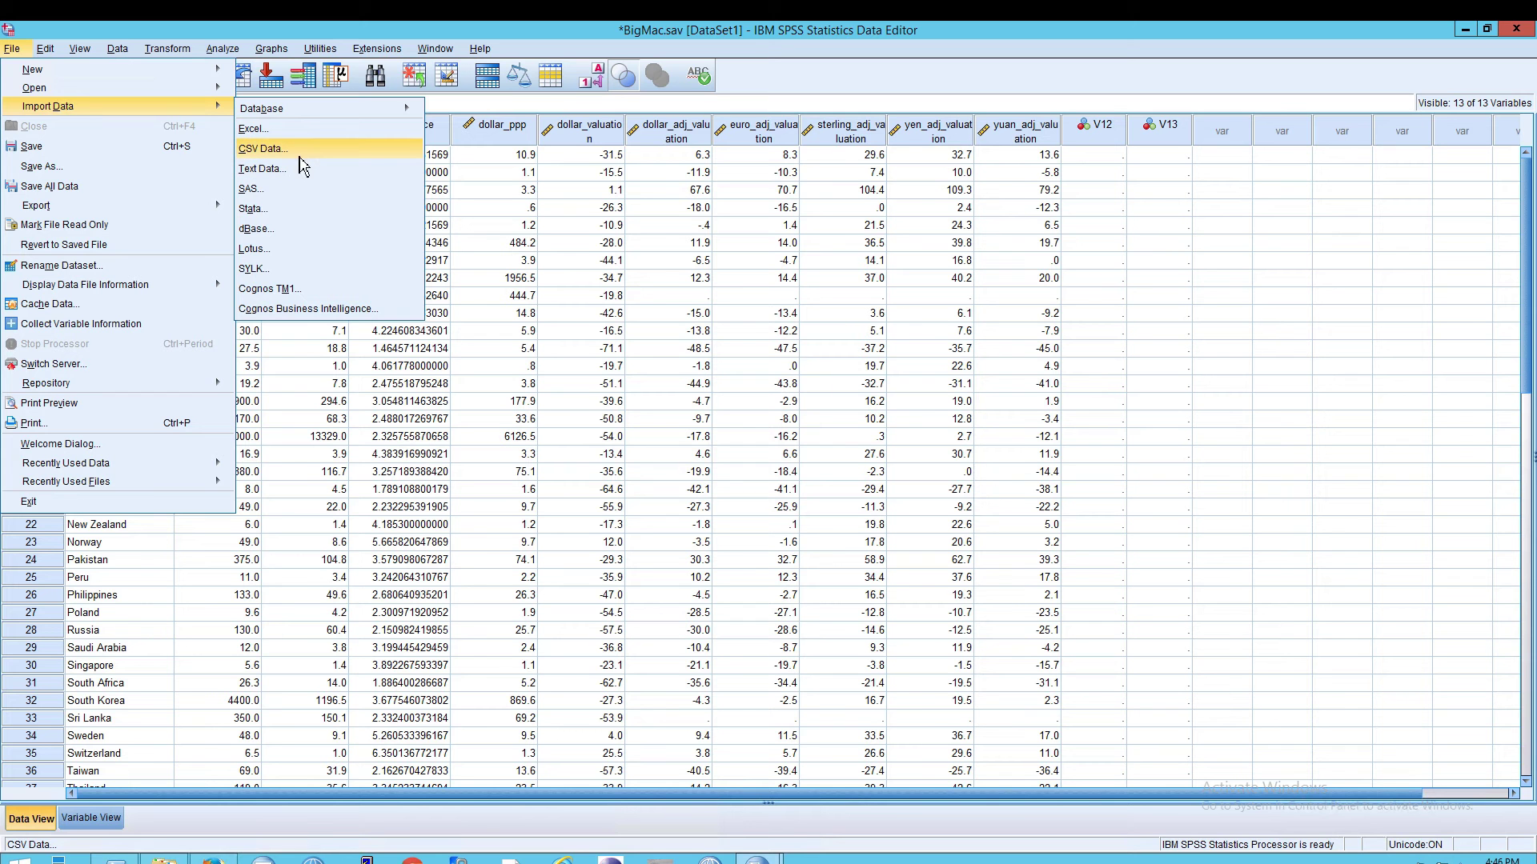
{"action": "mouse_move", "coordinate": [307, 118]}
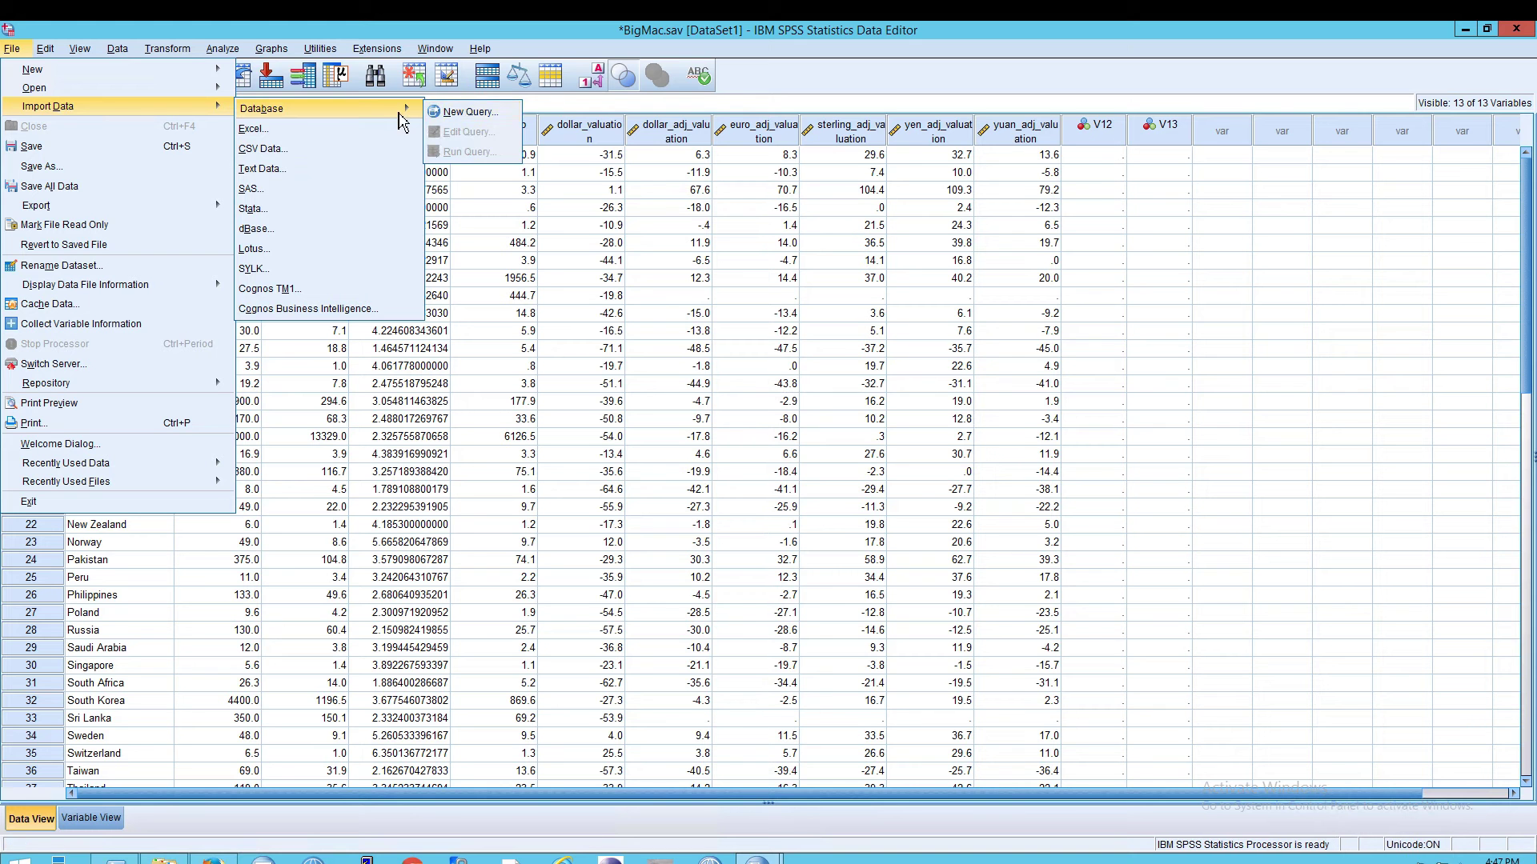
Step: Pick BMFile2000toJan2017.csv in the Downloads folder as the CSV file to import
{"action": "left_click", "coordinate": [308, 155]}
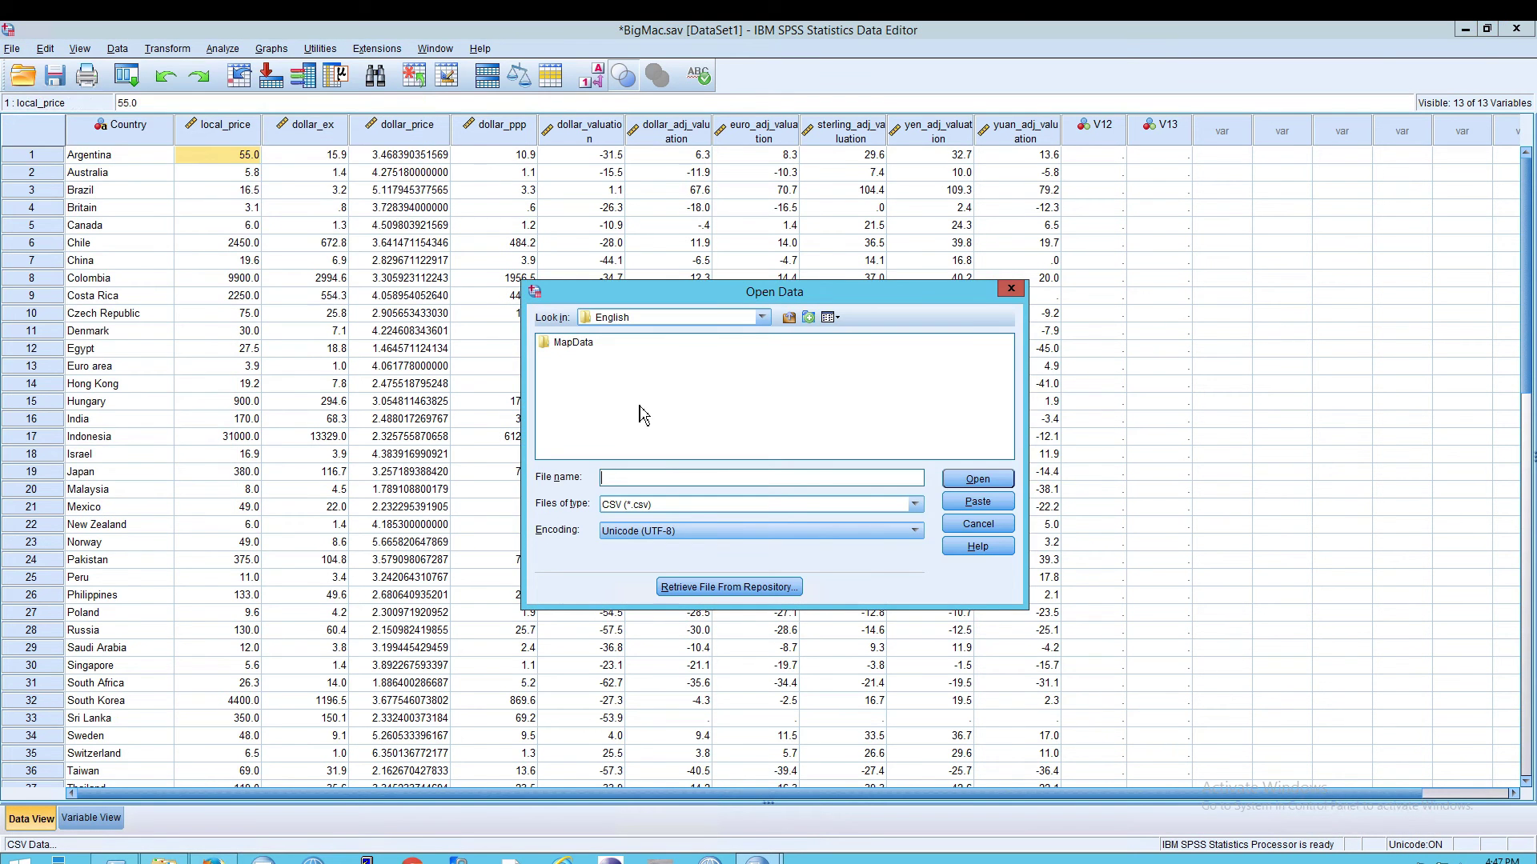
{"action": "left_click", "coordinate": [762, 319]}
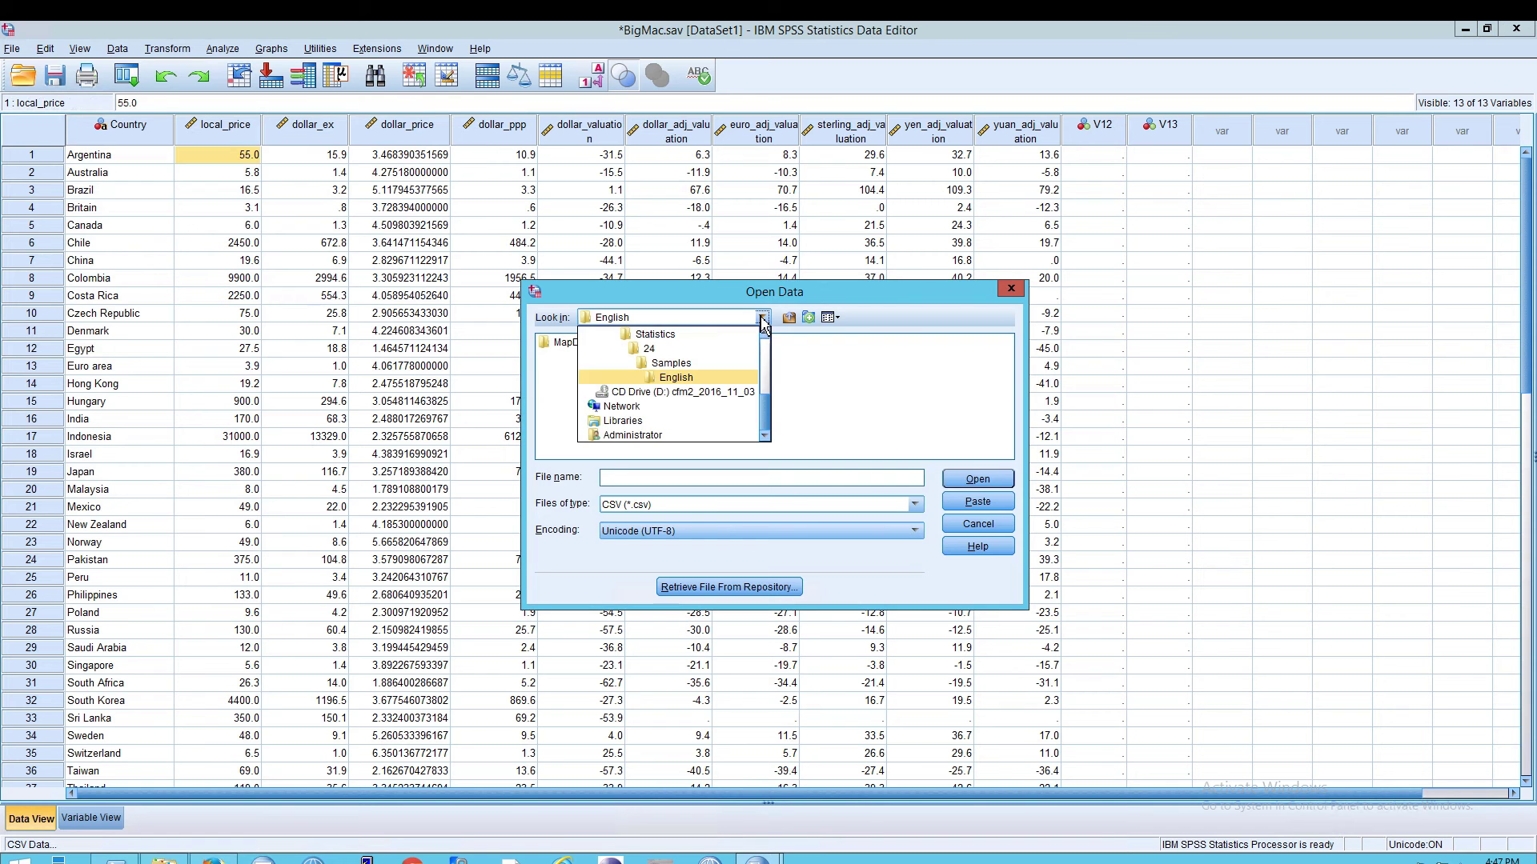
{"action": "left_click_drag", "start_coordinate": [764, 412], "coordinate": [770, 352]}
{"action": "left_click", "coordinate": [661, 396]}
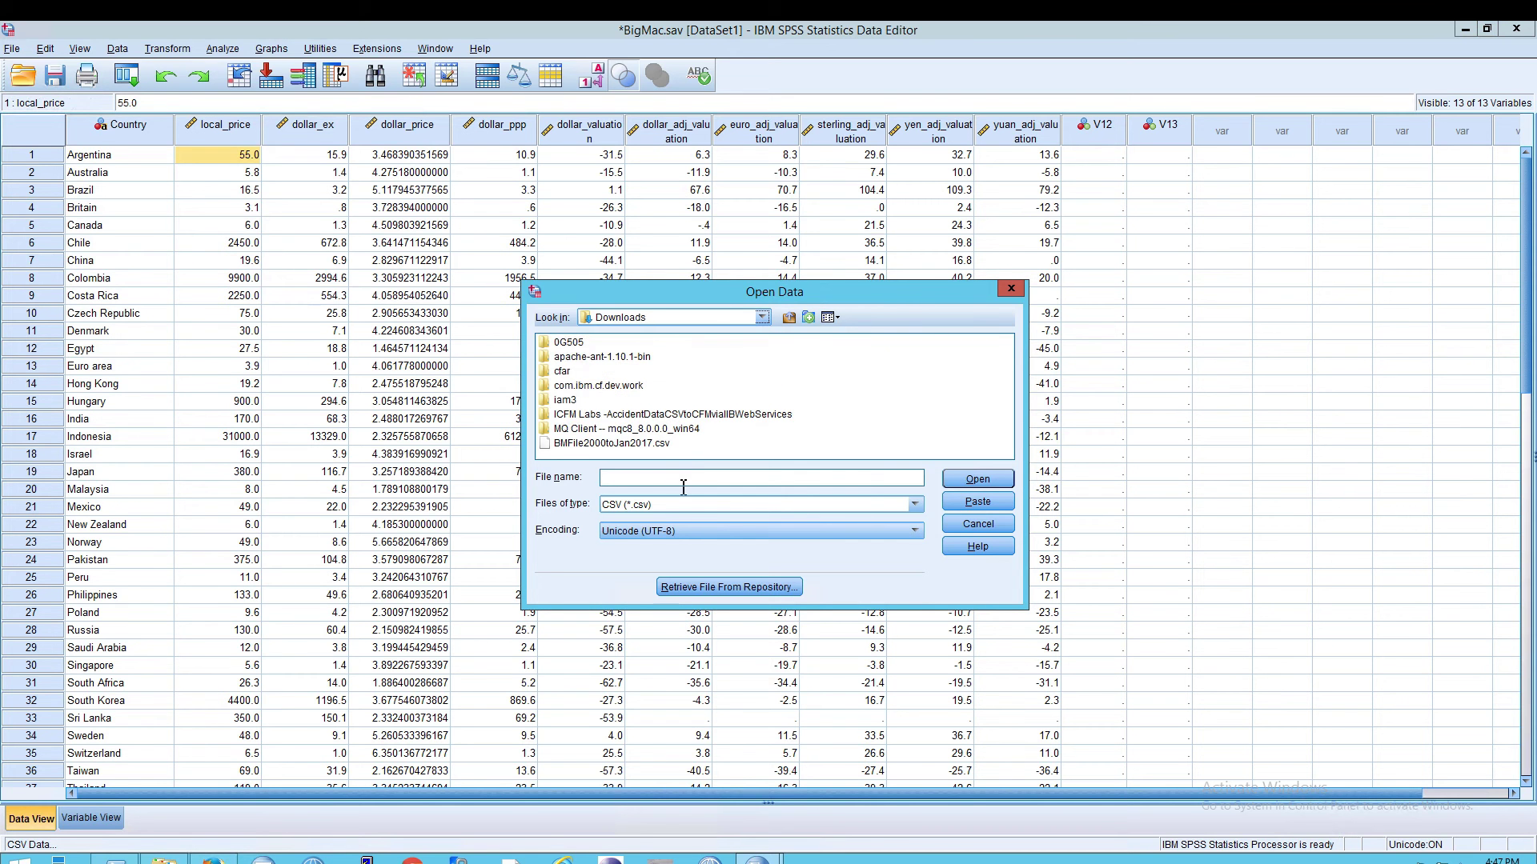
{"action": "left_click", "coordinate": [654, 445]}
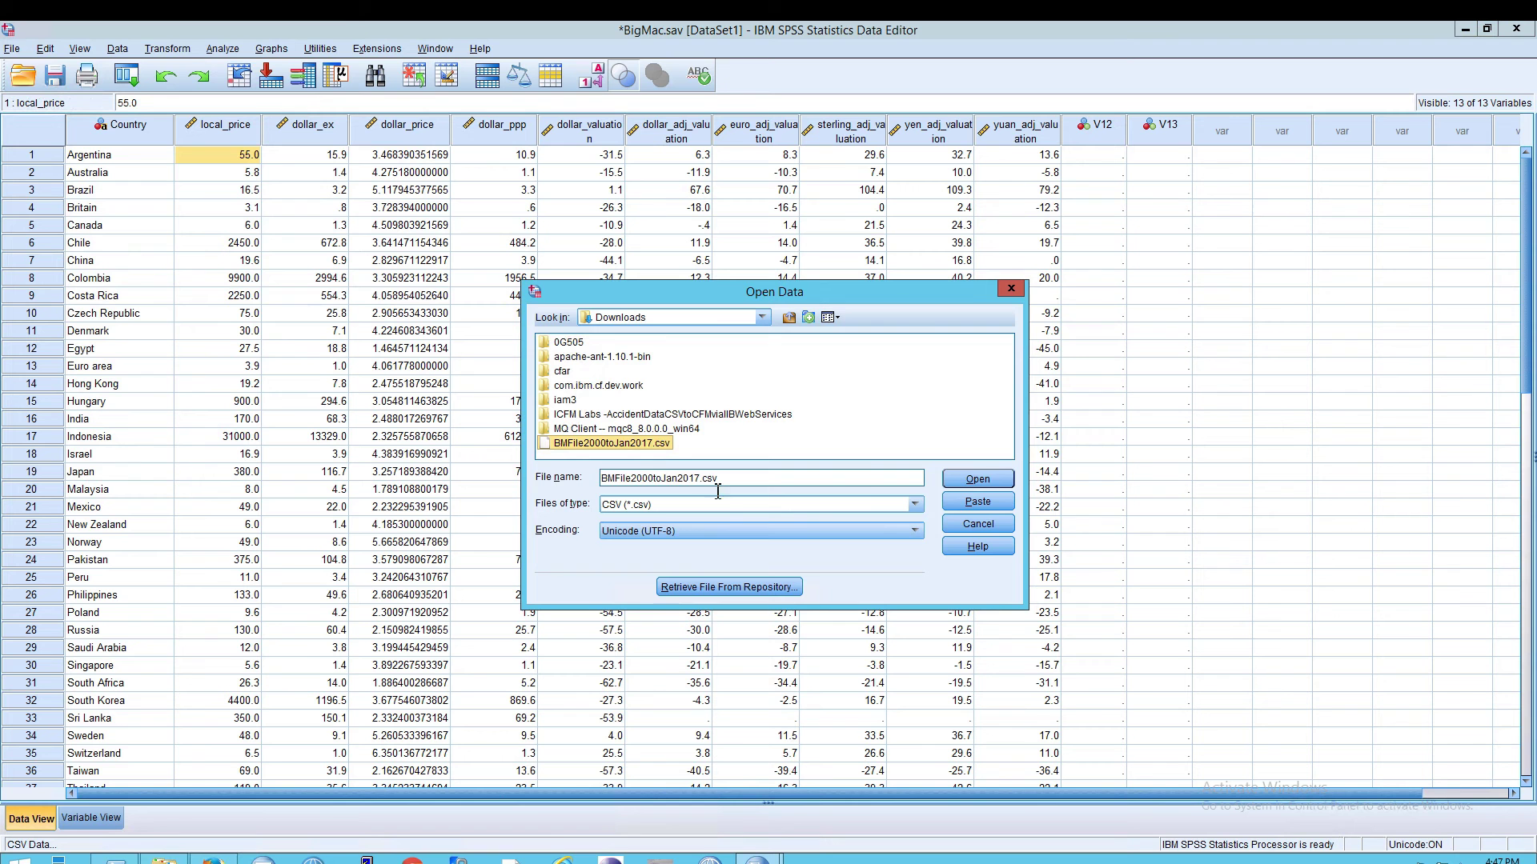
{"action": "left_click", "coordinate": [966, 480]}
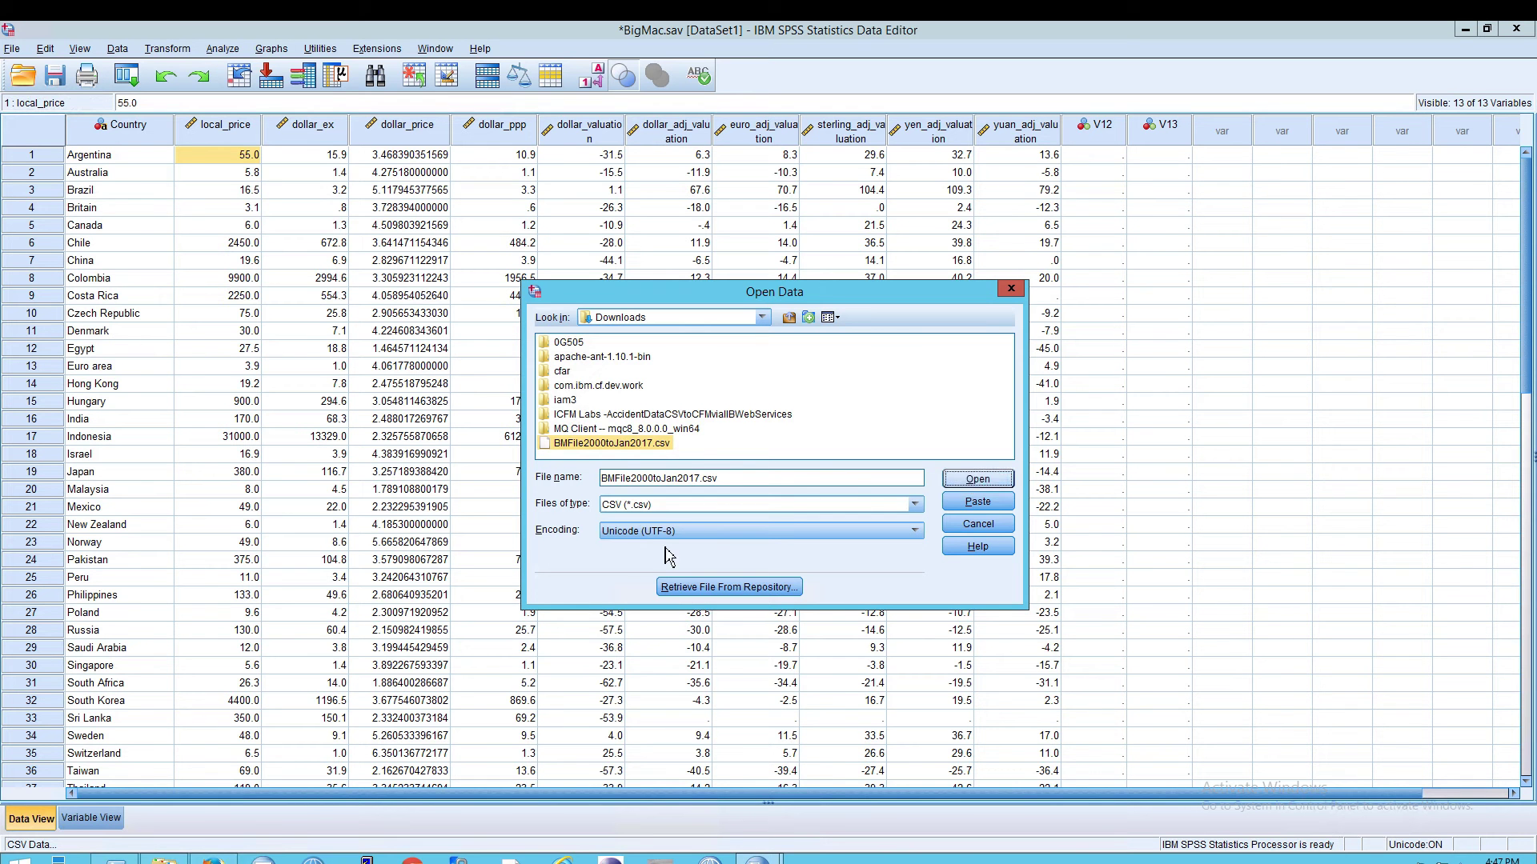
Step: Open the Text Import Wizard for BMFile2000toJan2017.csv, check its next page, then cancel
{"action": "left_click", "coordinate": [951, 484]}
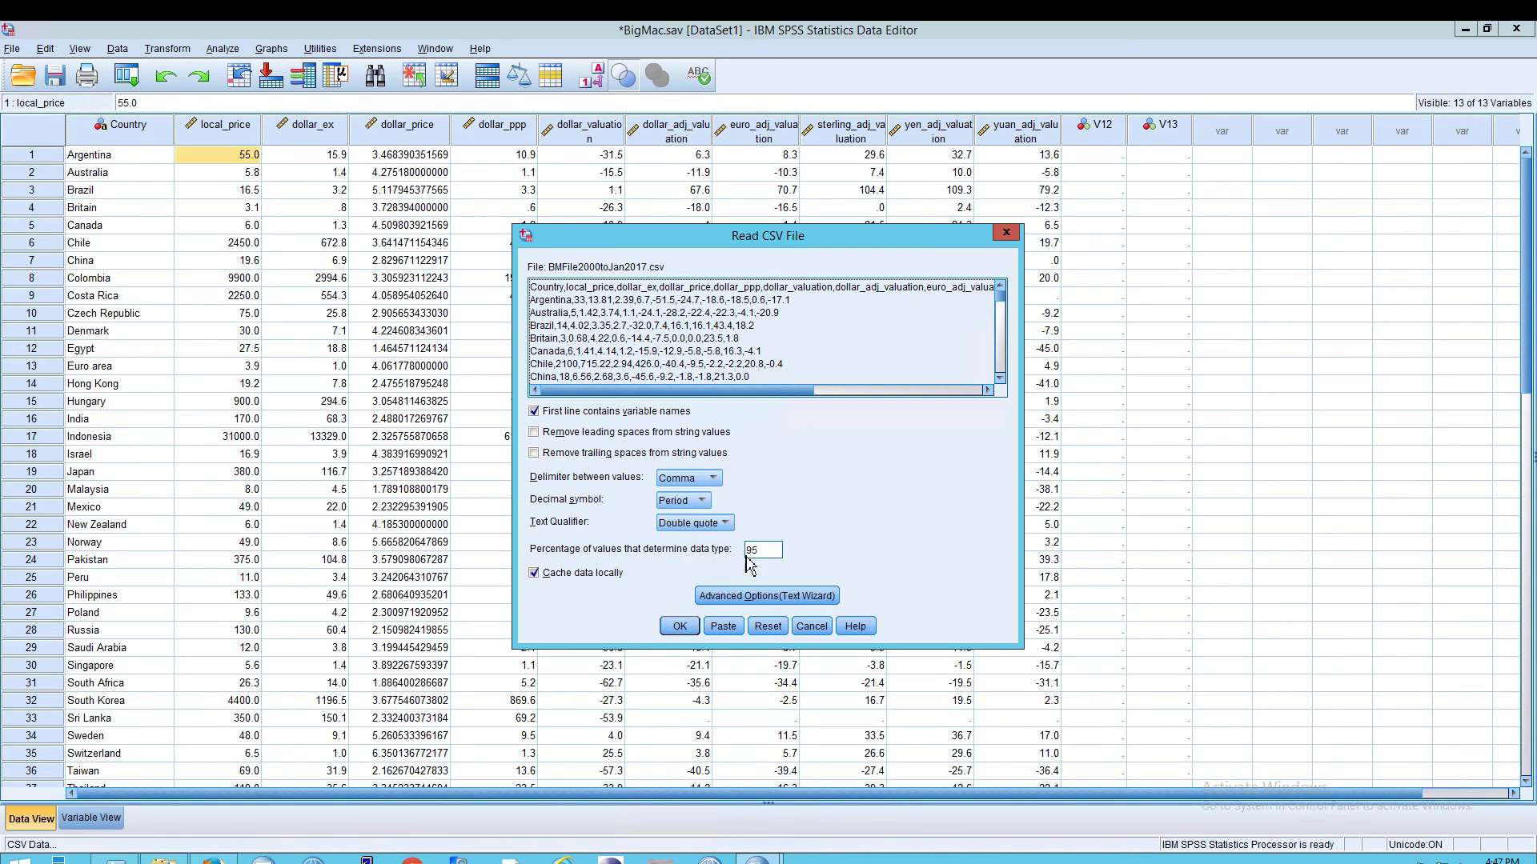
{"action": "left_click", "coordinate": [704, 600]}
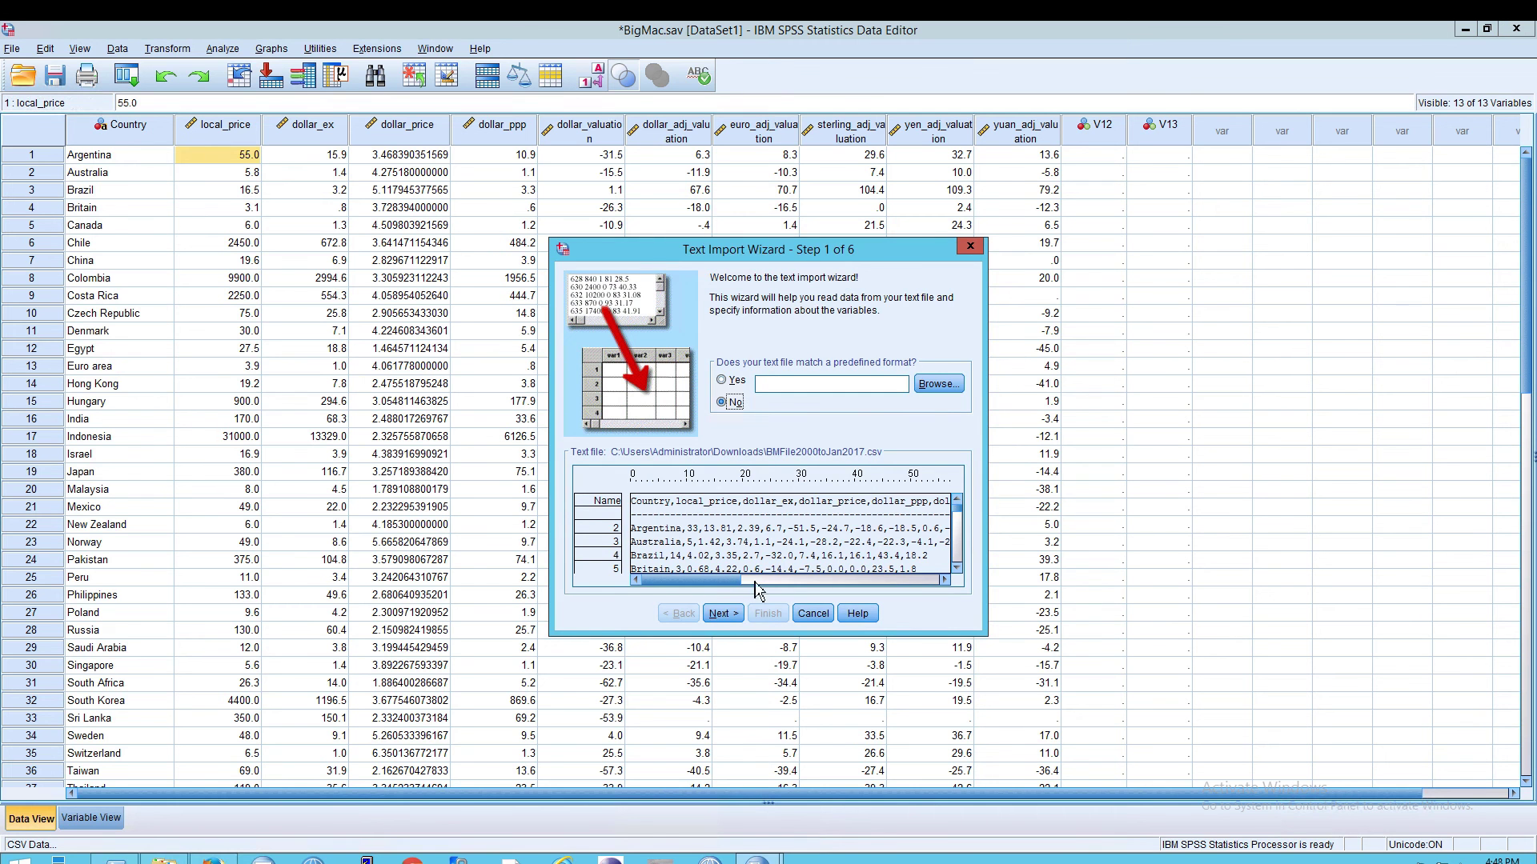
{"action": "left_click", "coordinate": [728, 618]}
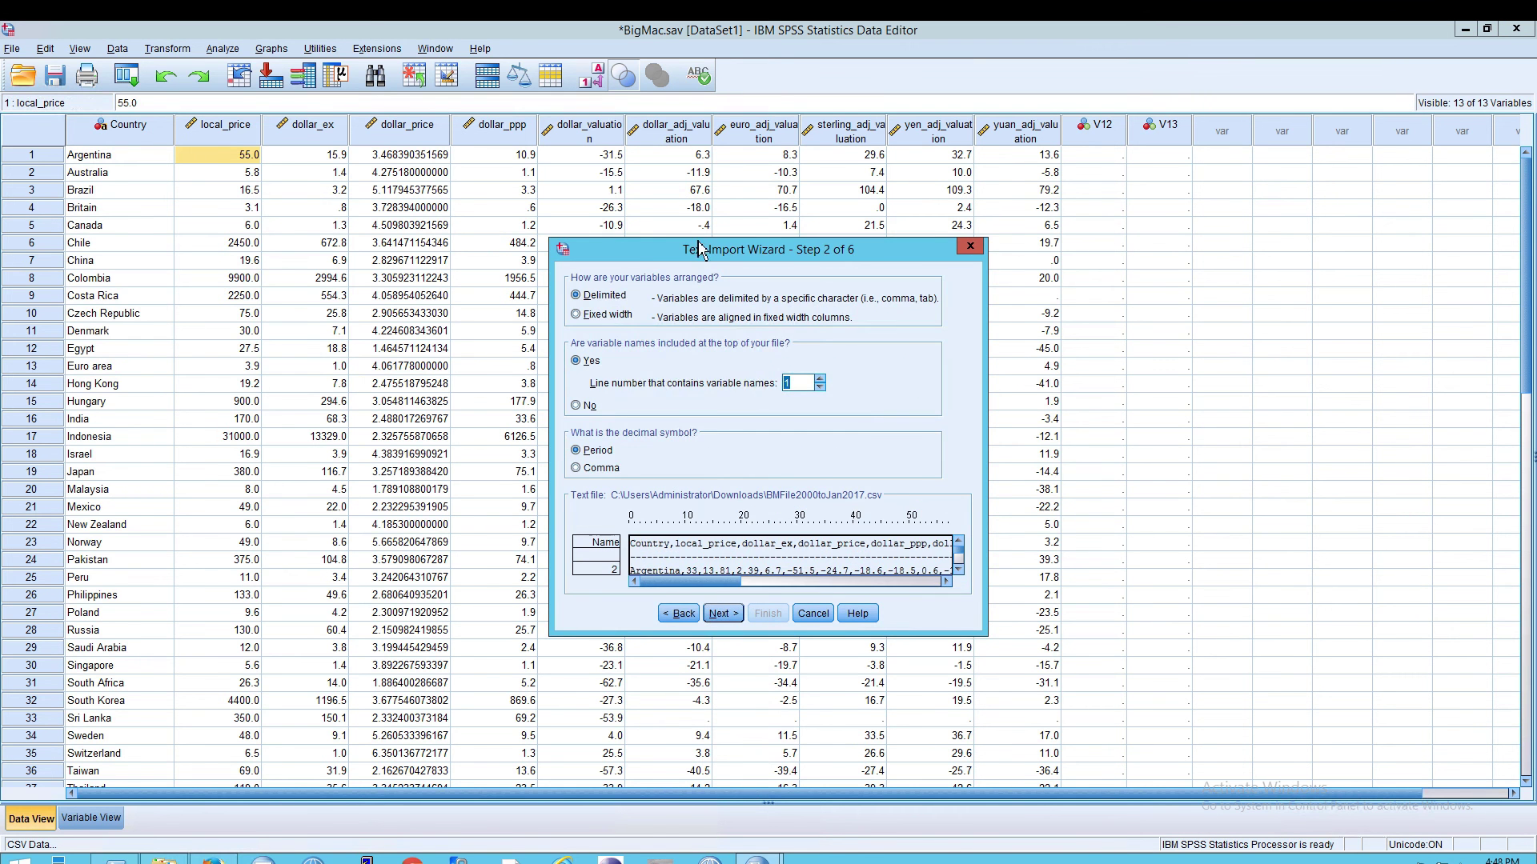
{"action": "left_click_drag", "start_coordinate": [695, 249], "coordinate": [1040, 280]}
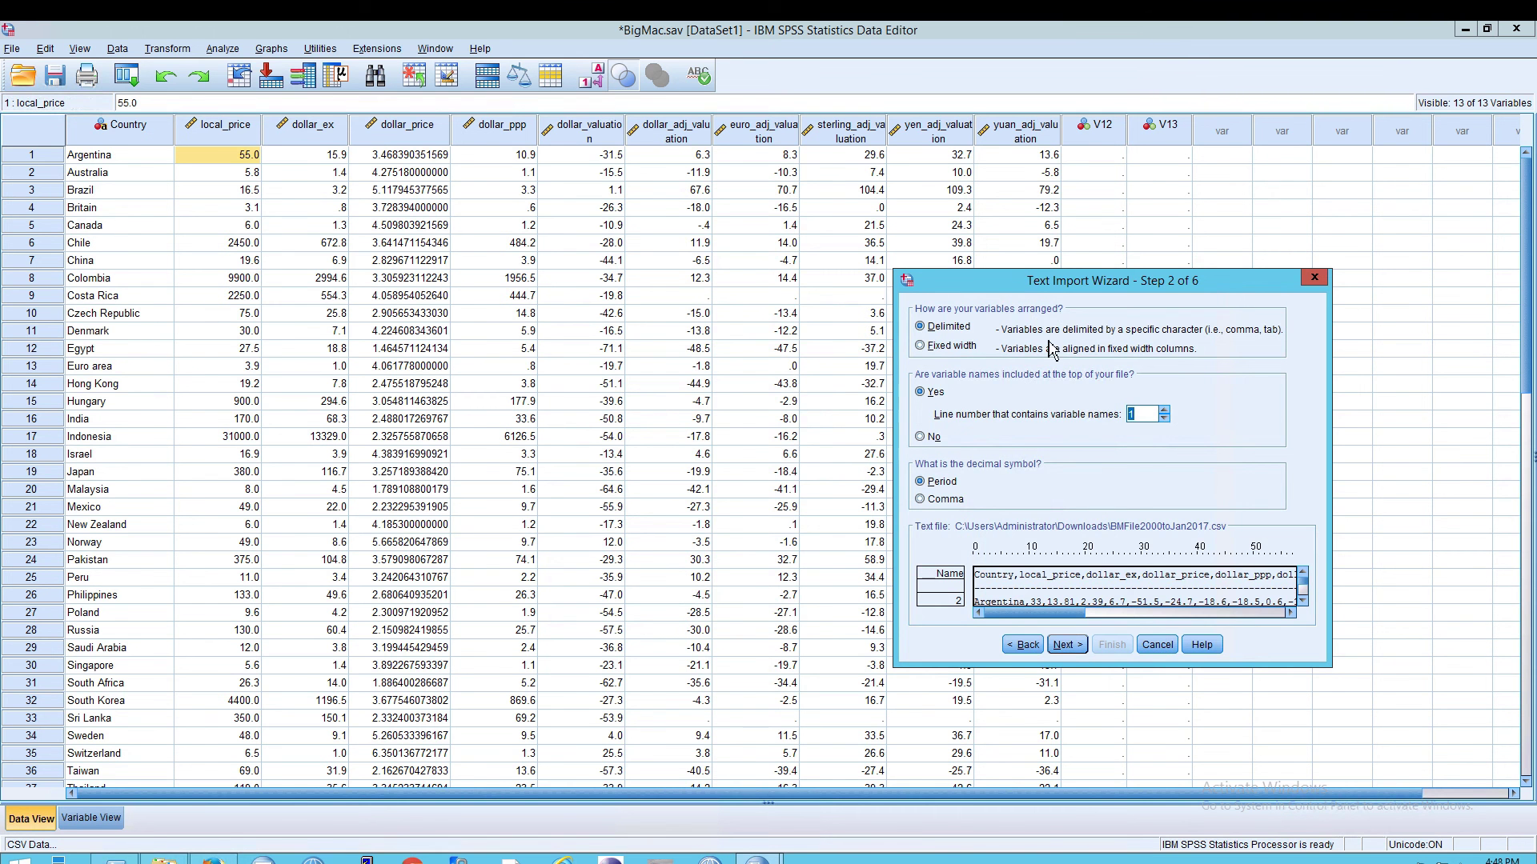
{"action": "left_click", "coordinate": [1152, 647]}
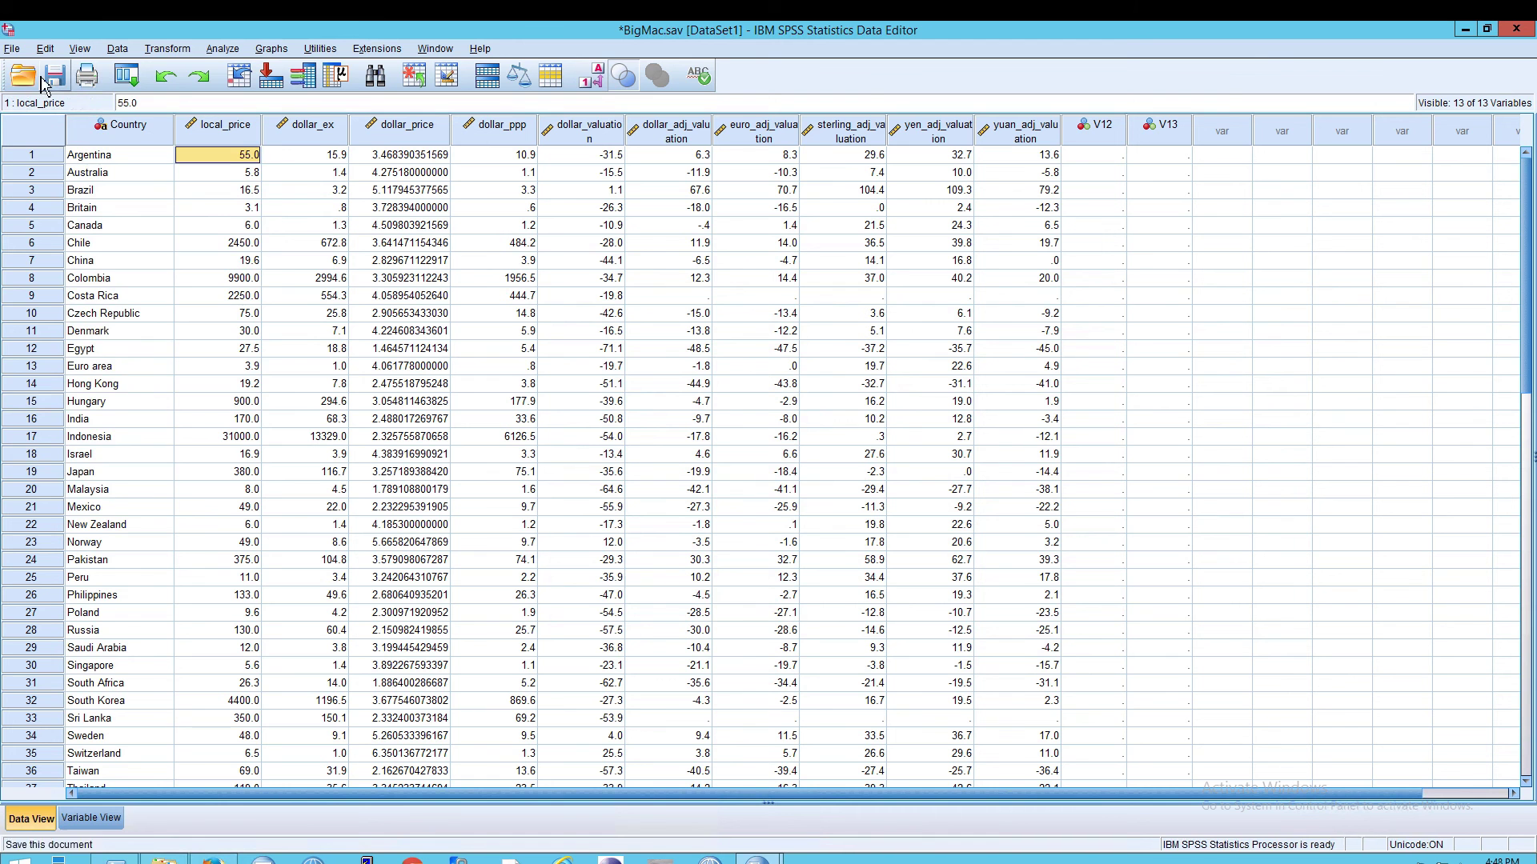
Step: Import BMFile2000toJan2017.csv as new dataset Untitled3 with 11 variables, Country through yuan_adj_valuation
{"action": "left_click", "coordinate": [12, 49]}
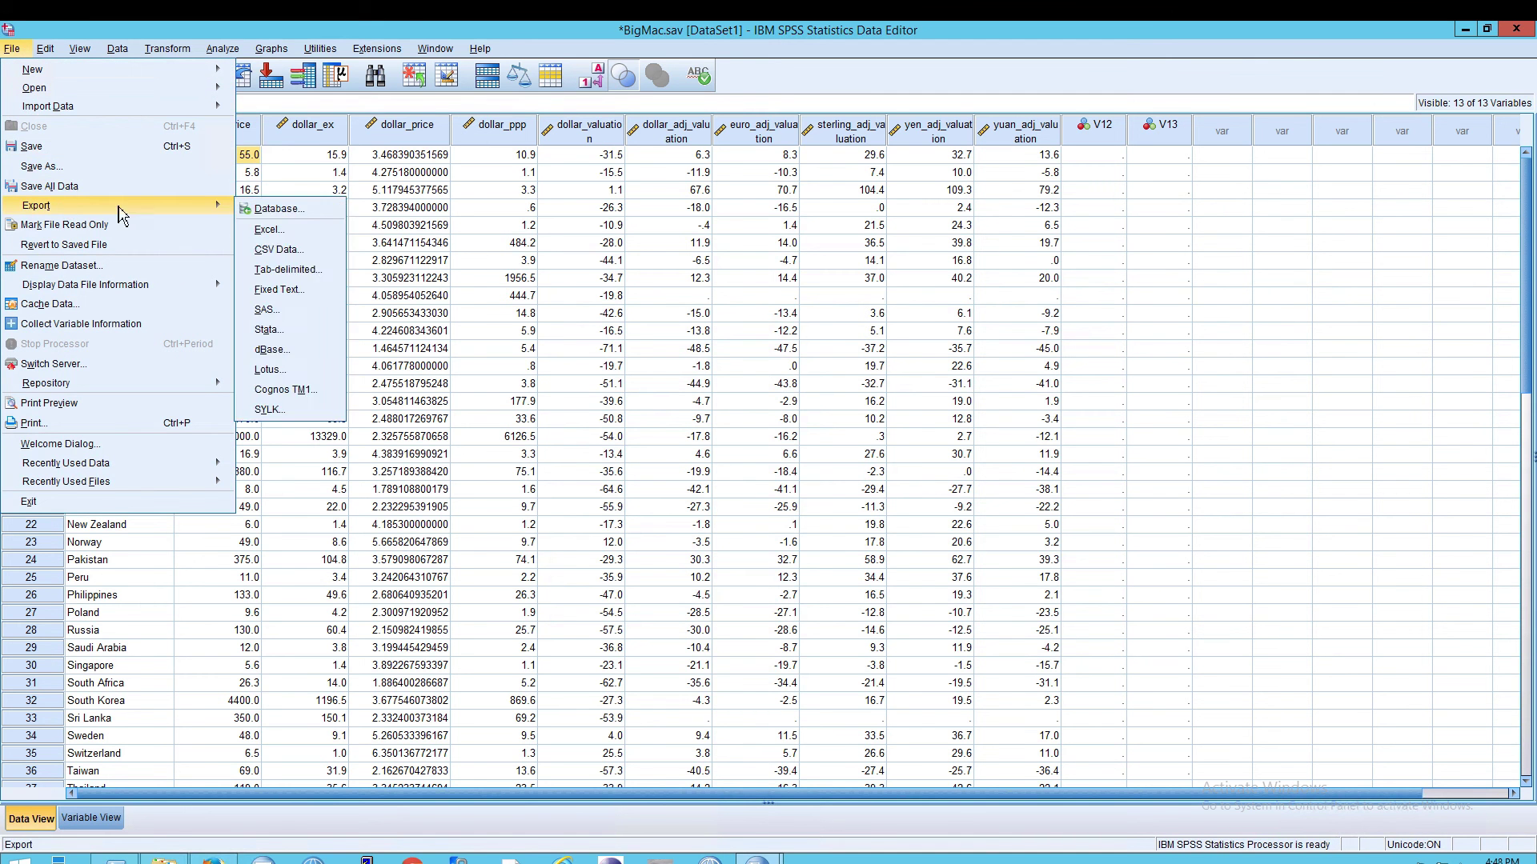
{"action": "mouse_move", "coordinate": [120, 107]}
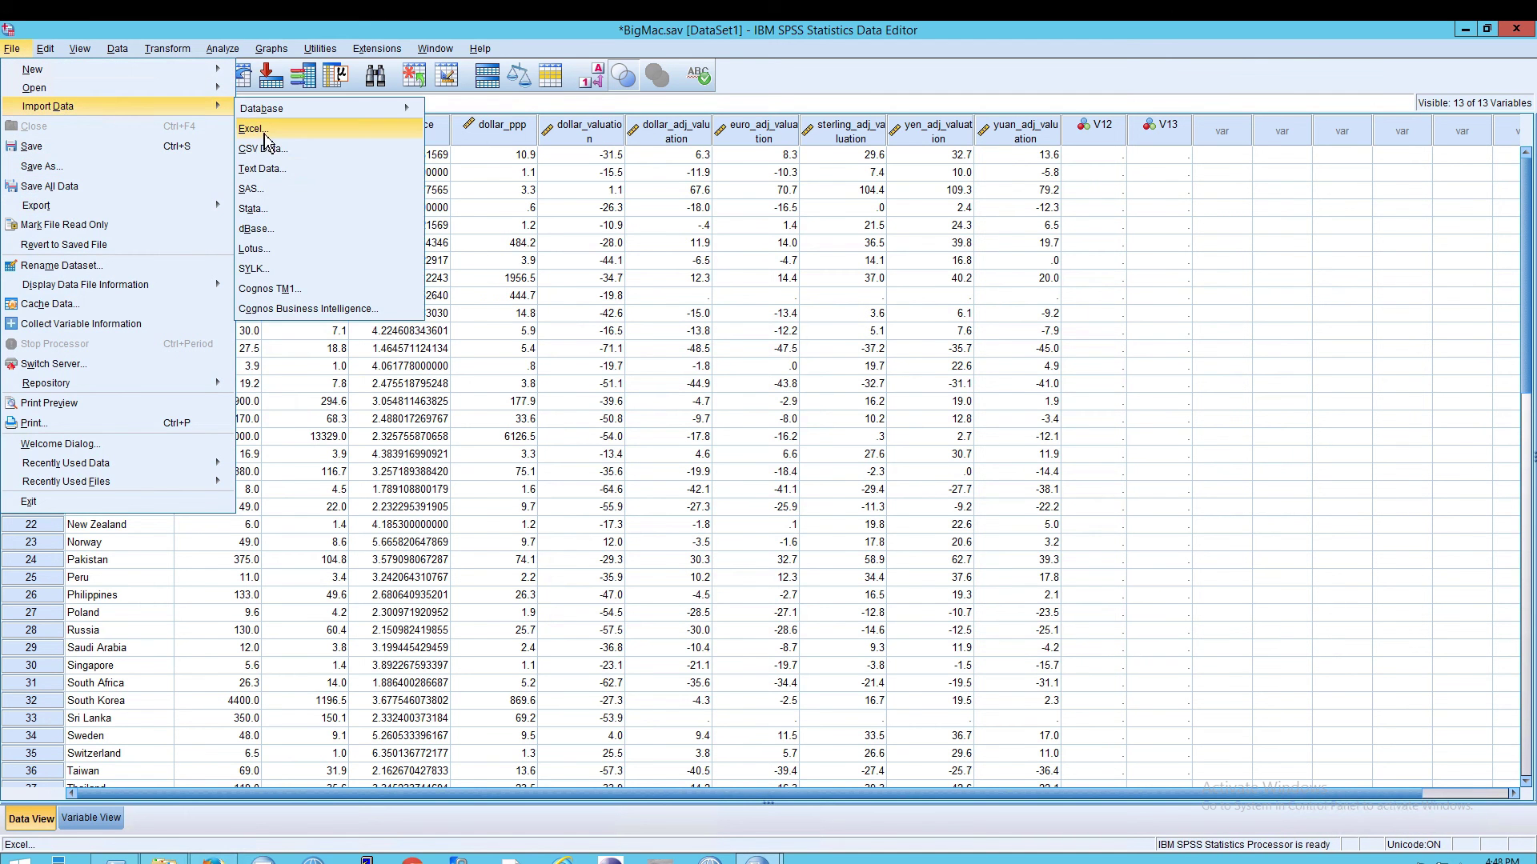
{"action": "left_click", "coordinate": [266, 149]}
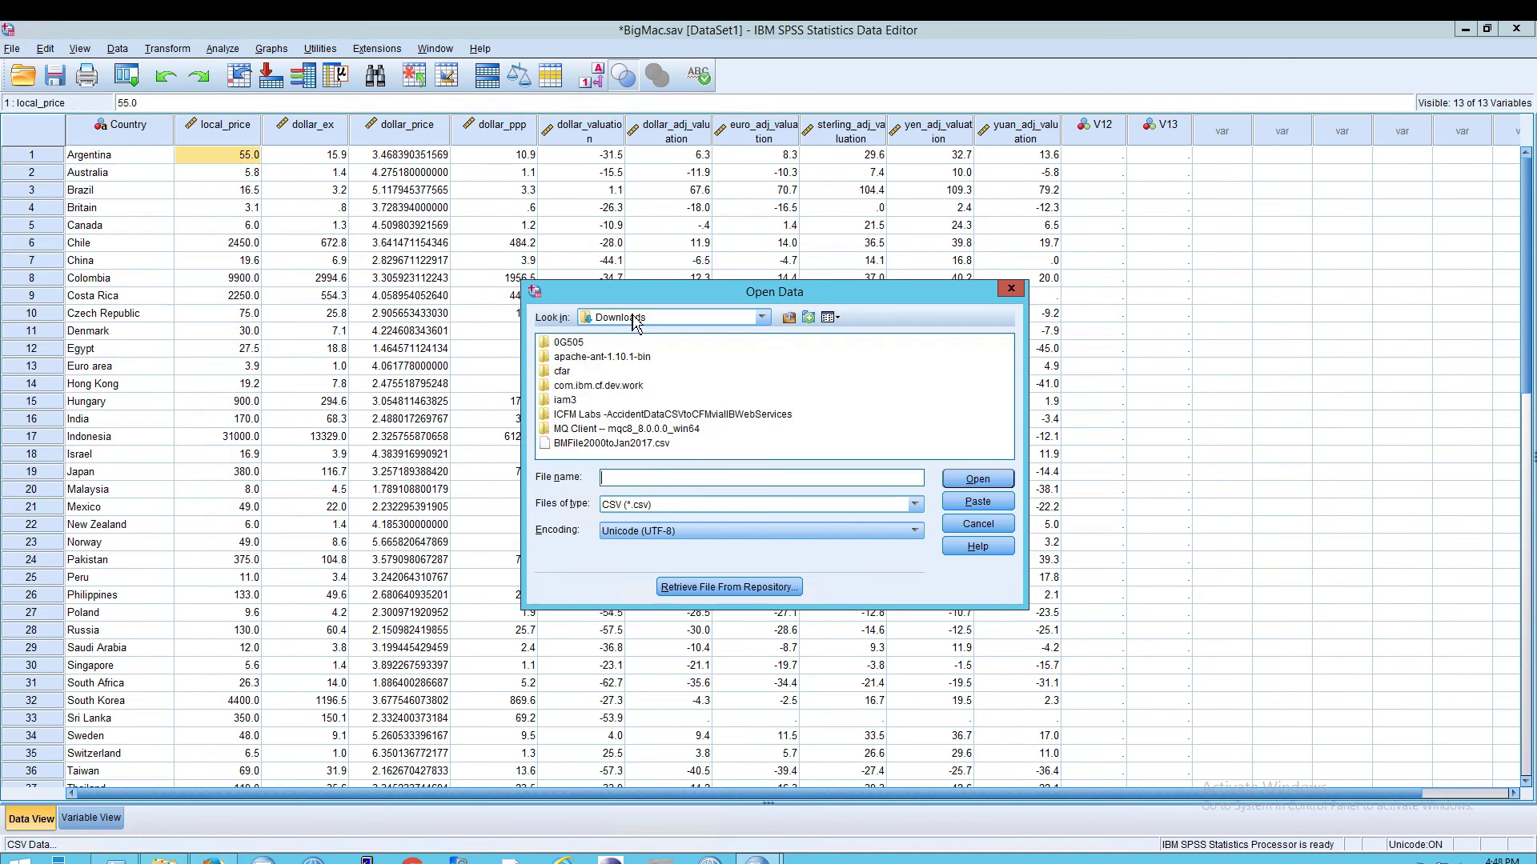
{"action": "double_click", "coordinate": [669, 445]}
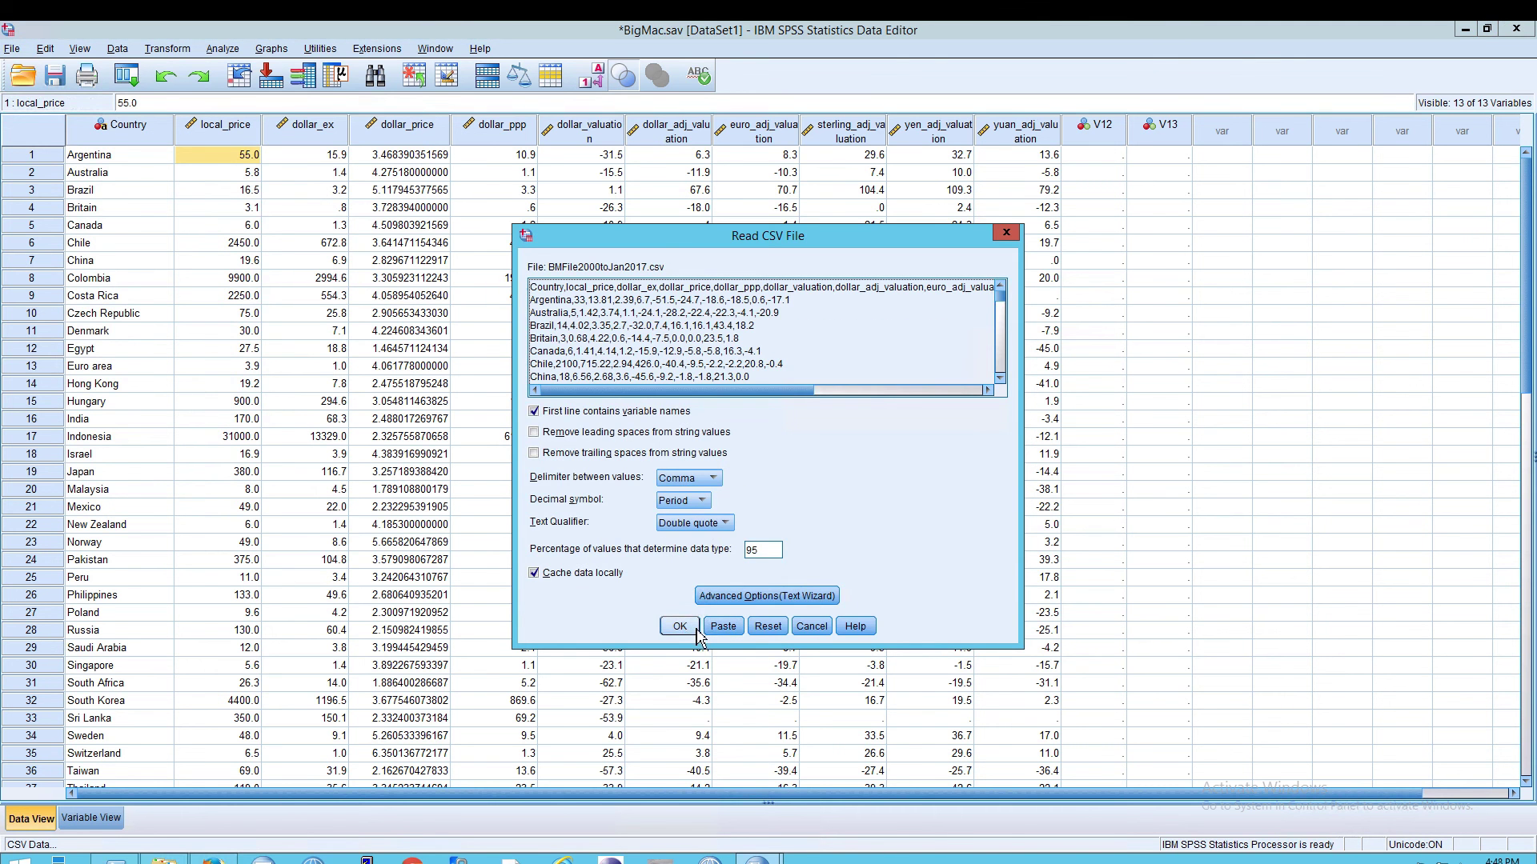
{"action": "left_click", "coordinate": [679, 627]}
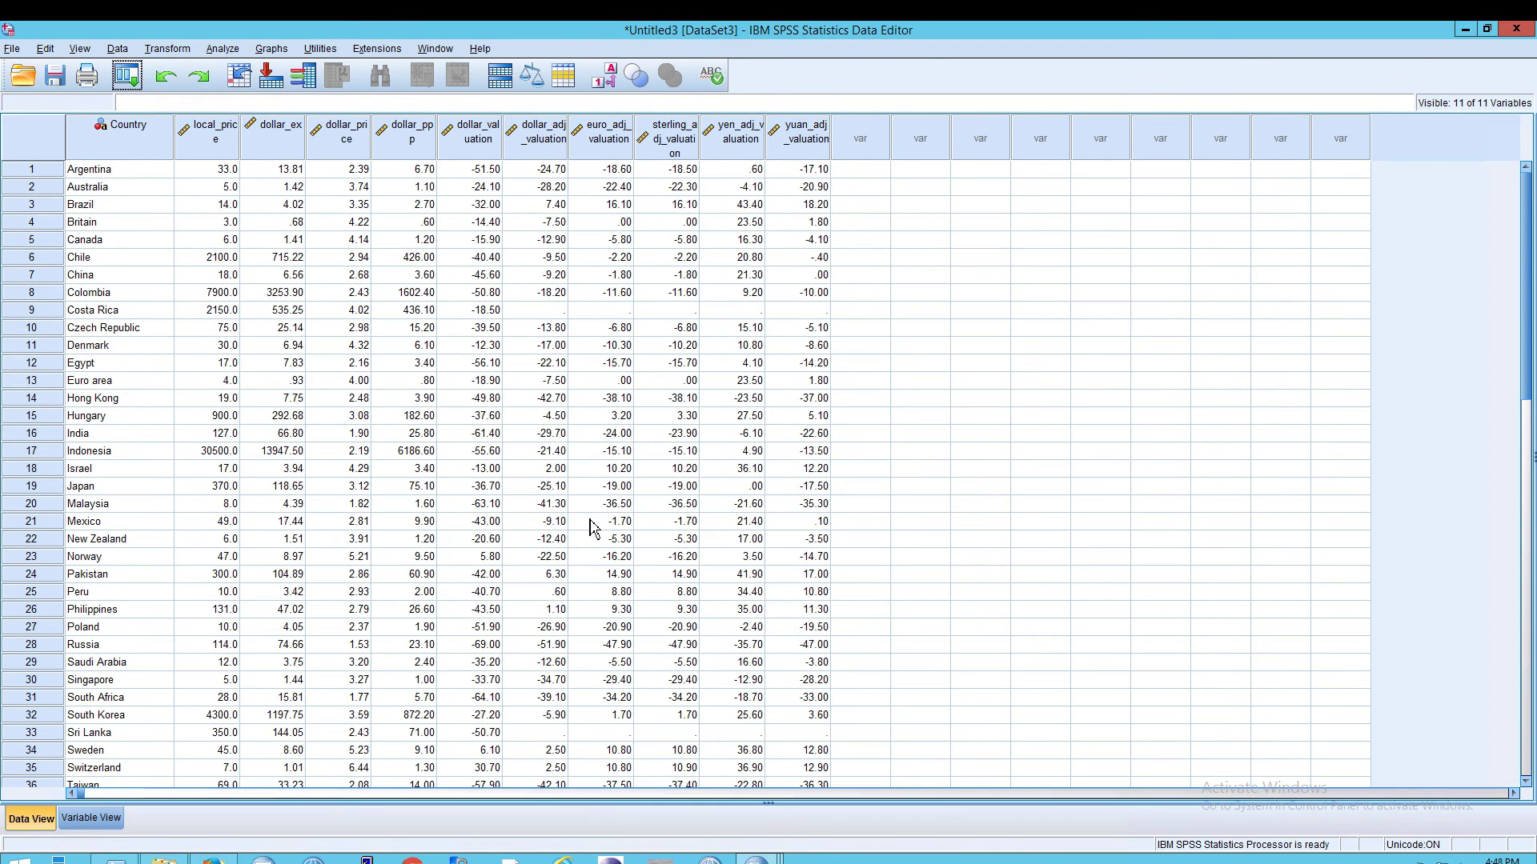